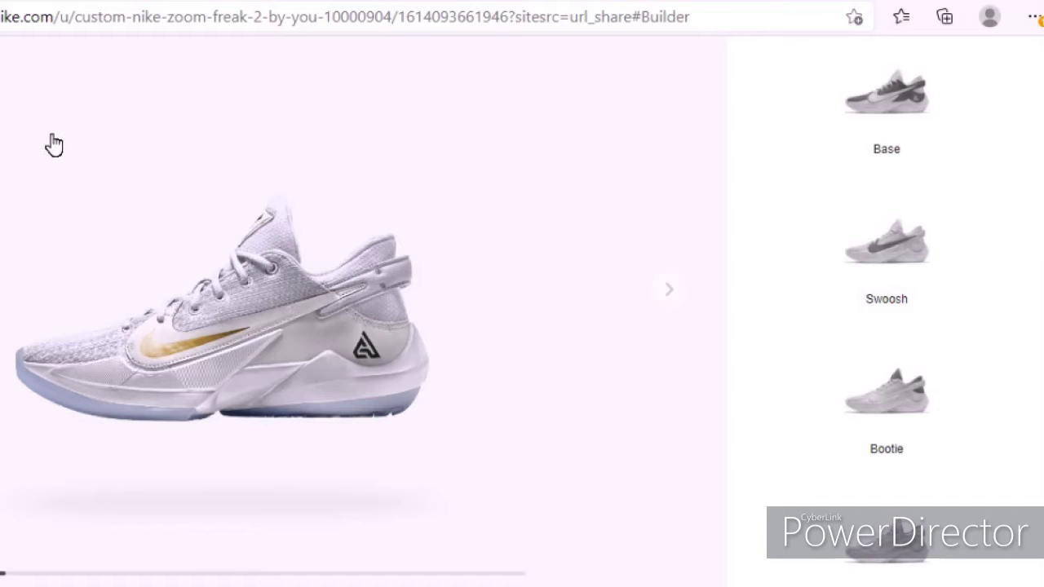
Advance the shoe preview to the next angle.
scroll(751, 480, "down", 1)
scroll(750, 480, "up", 1)
left_click(686, 282)
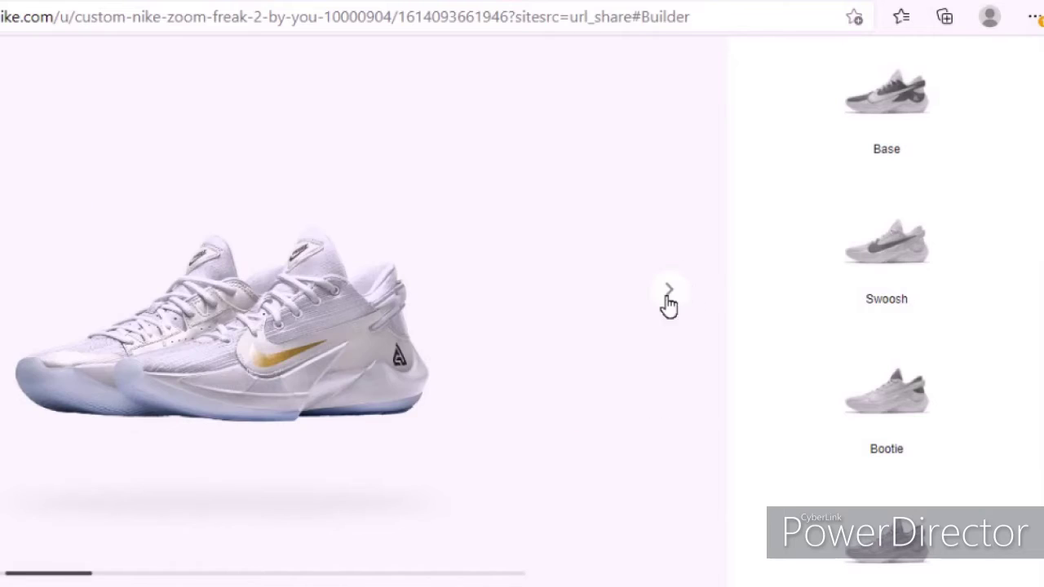
Preview Game Royal, University Red and Fir swooshes, then set the swoosh to Midnight Navy.
left_click(359, 341)
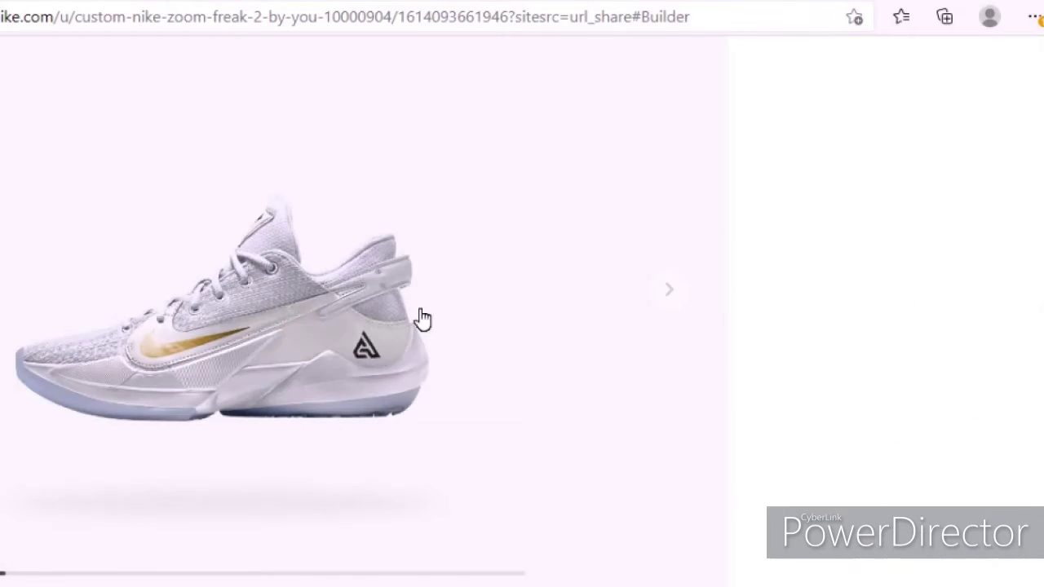
scroll(861, 328, "down", 3)
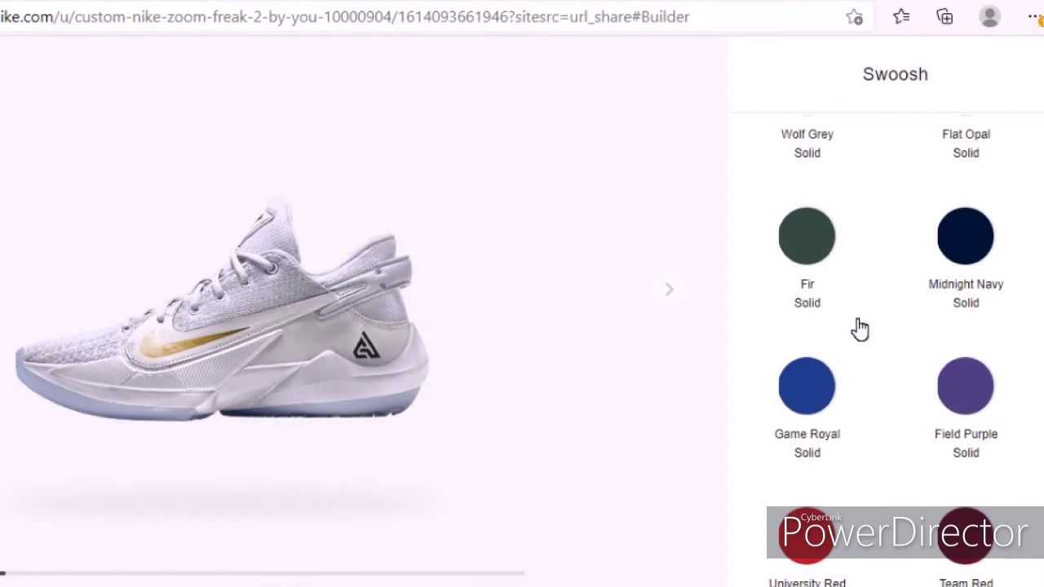
left_click(845, 411)
scroll(841, 409, "down", 2)
left_click(821, 407)
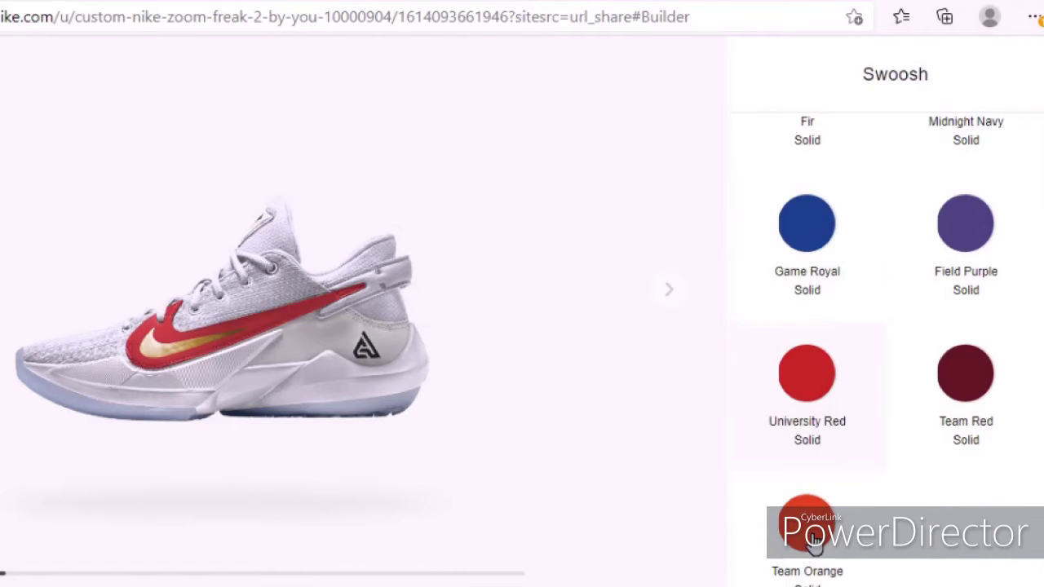
scroll(857, 380, "up", 2)
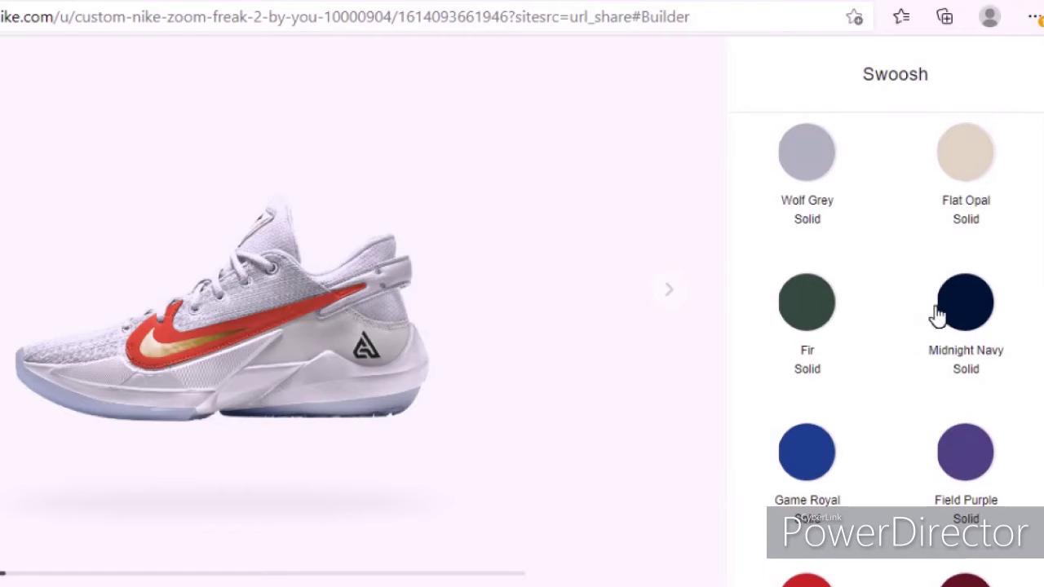
left_click(965, 316)
left_click(807, 322)
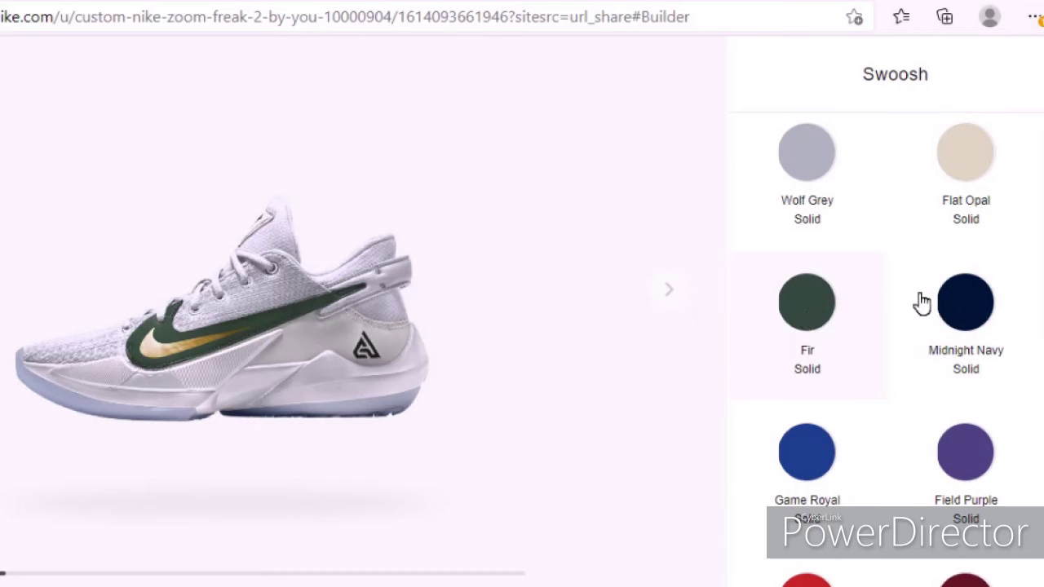
left_click(1010, 309)
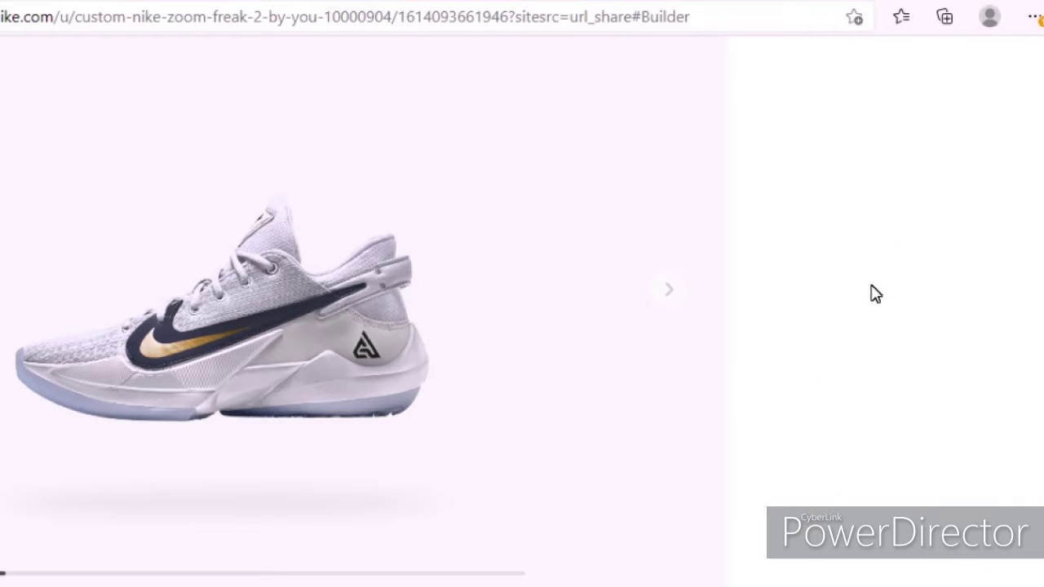
left_click(885, 102)
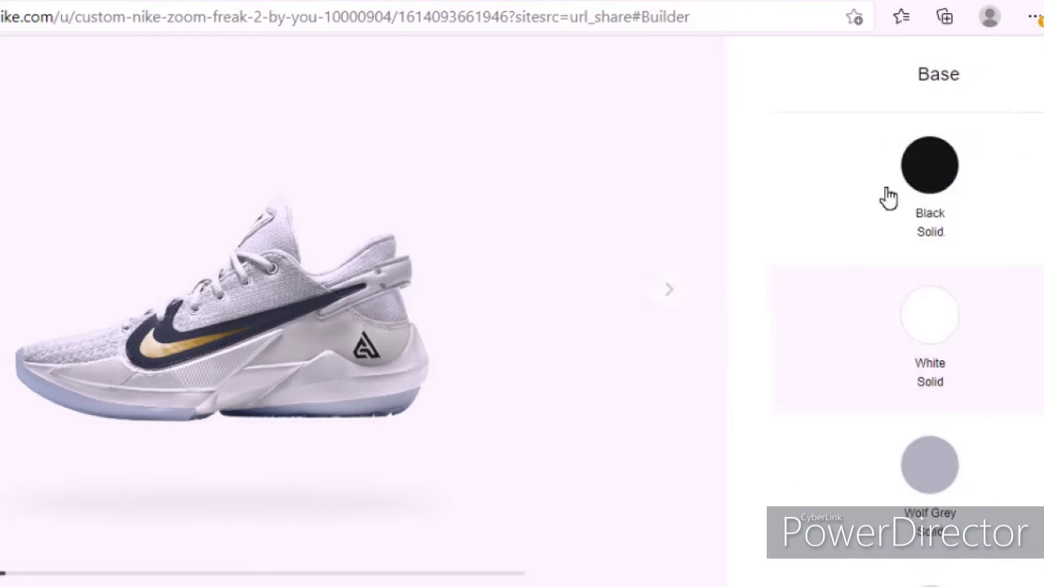
Preview University Red, the Nigeria graphic and Game Royal and Fir USA star graphics on the base.
scroll(927, 254, "down", 5)
scroll(923, 270, "down", 4)
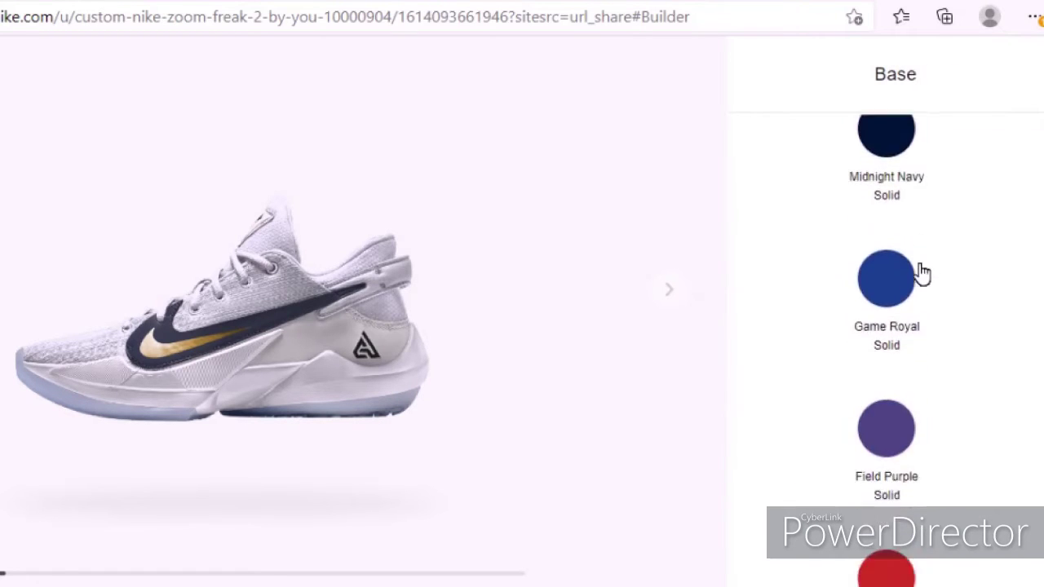
scroll(922, 274, "down", 3)
left_click(910, 292)
scroll(907, 295, "down", 4)
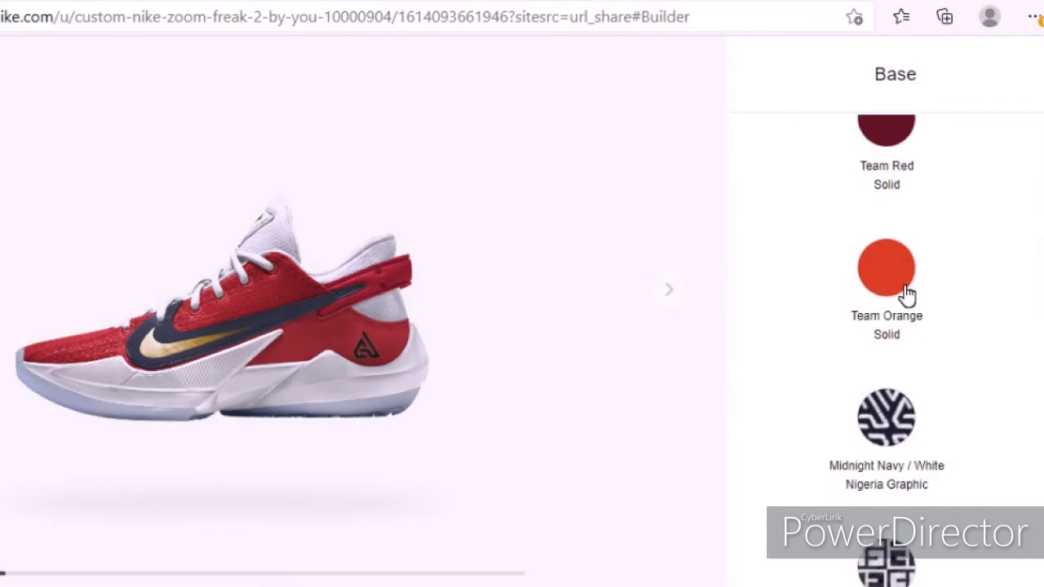
scroll(897, 277, "down", 3)
left_click(879, 235)
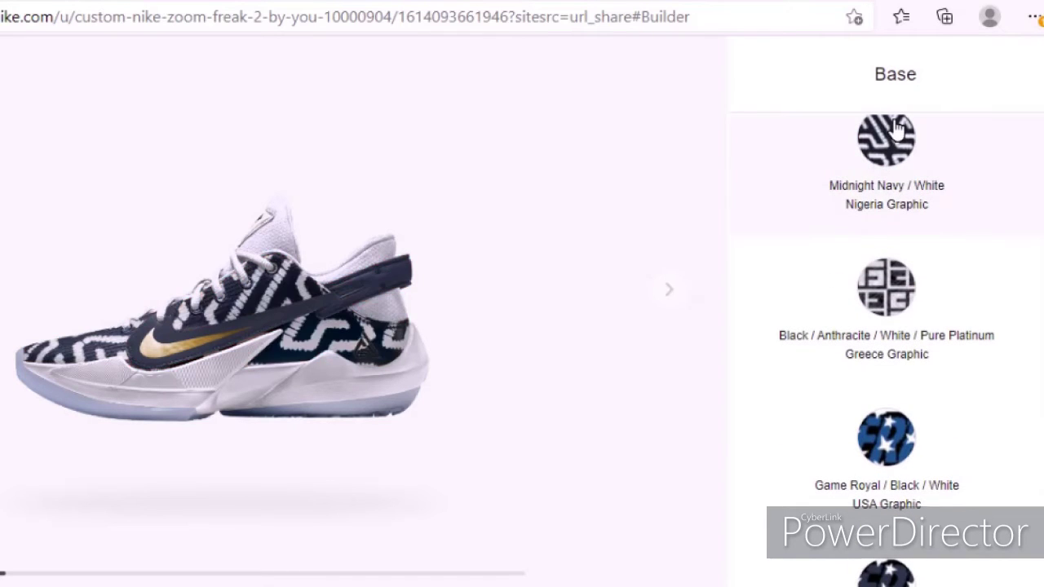
scroll(911, 352, "down", 3)
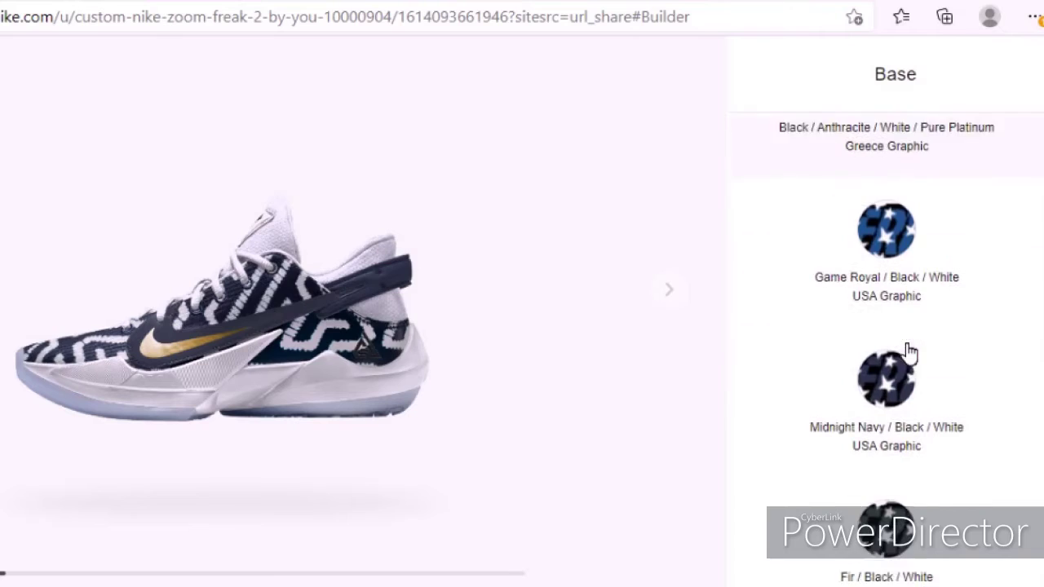
left_click(895, 197)
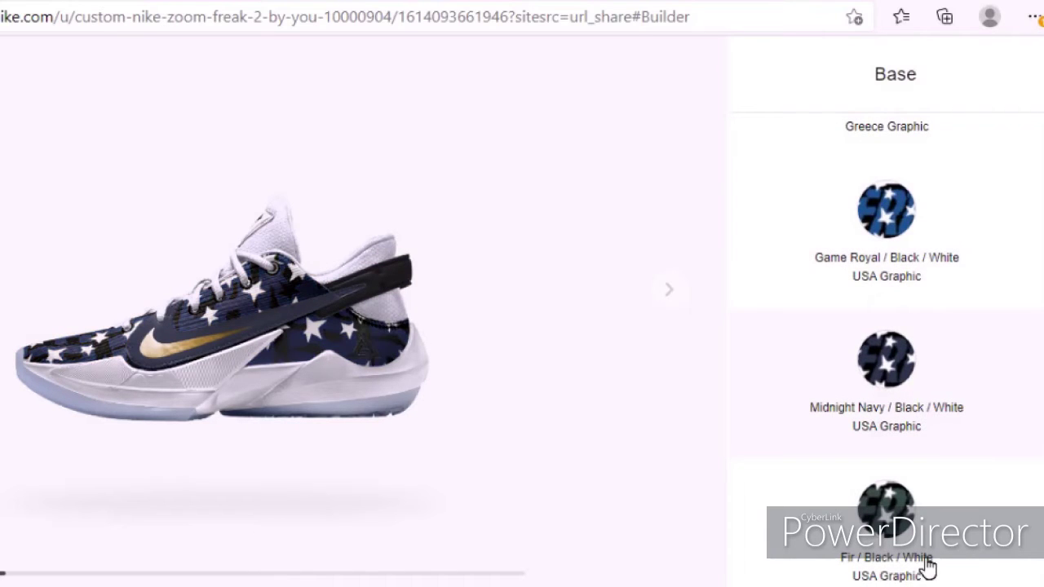
left_click(897, 509)
Compare the Greece graphic, then apply the Midnight Navy / White Nigeria Graphic base.
scroll(921, 497, "up", 4)
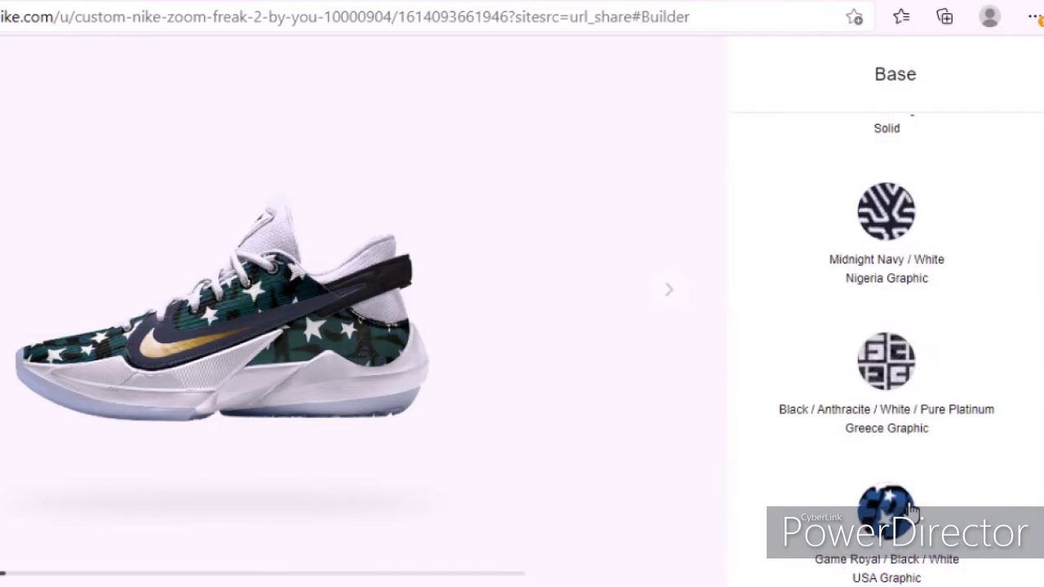
scroll(925, 482, "up", 4)
scroll(929, 465, "up", 3)
scroll(922, 461, "down", 6)
scroll(921, 462, "down", 3)
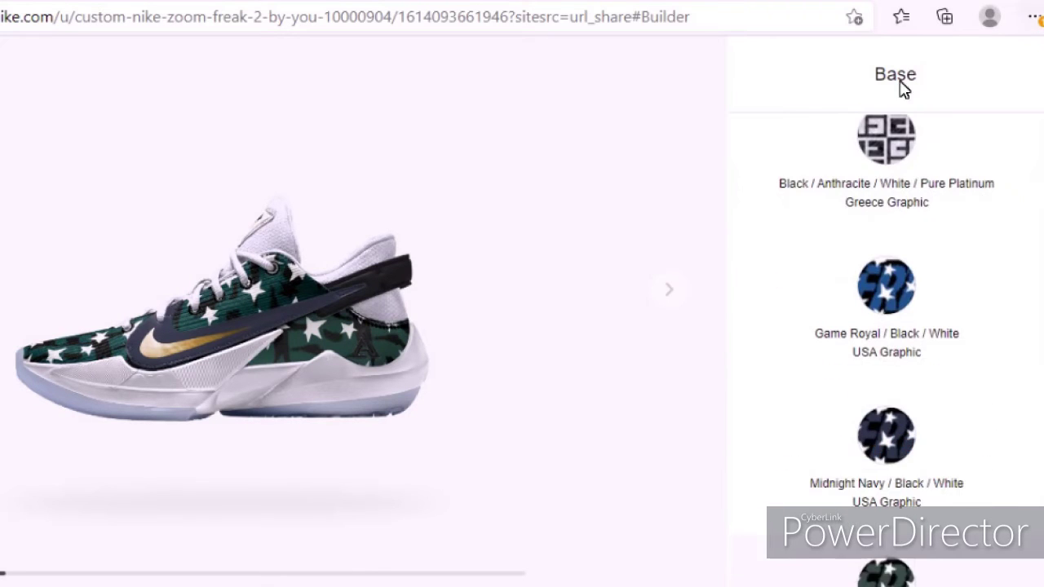
scroll(796, 315, "up", 2)
left_click(891, 290)
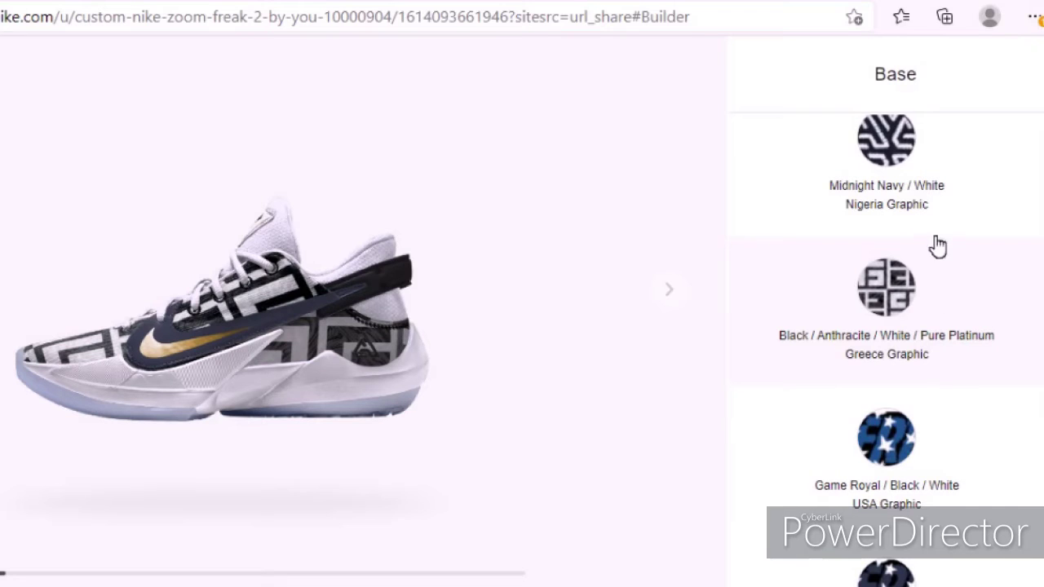
left_click(906, 167)
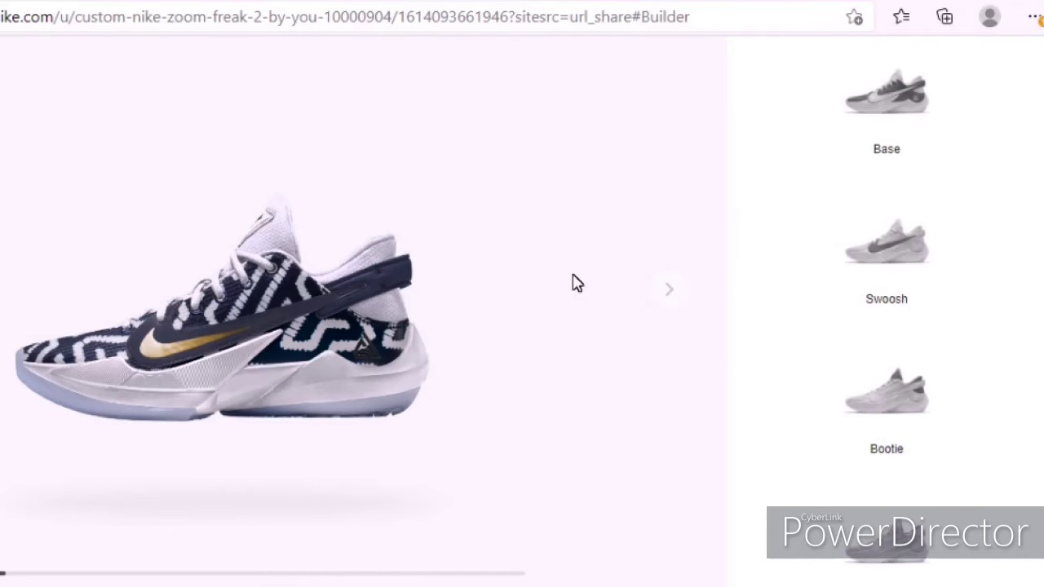
Reopen the swoosh colours and preview a White swoosh.
left_click(912, 273)
scroll(860, 334, "down", 5)
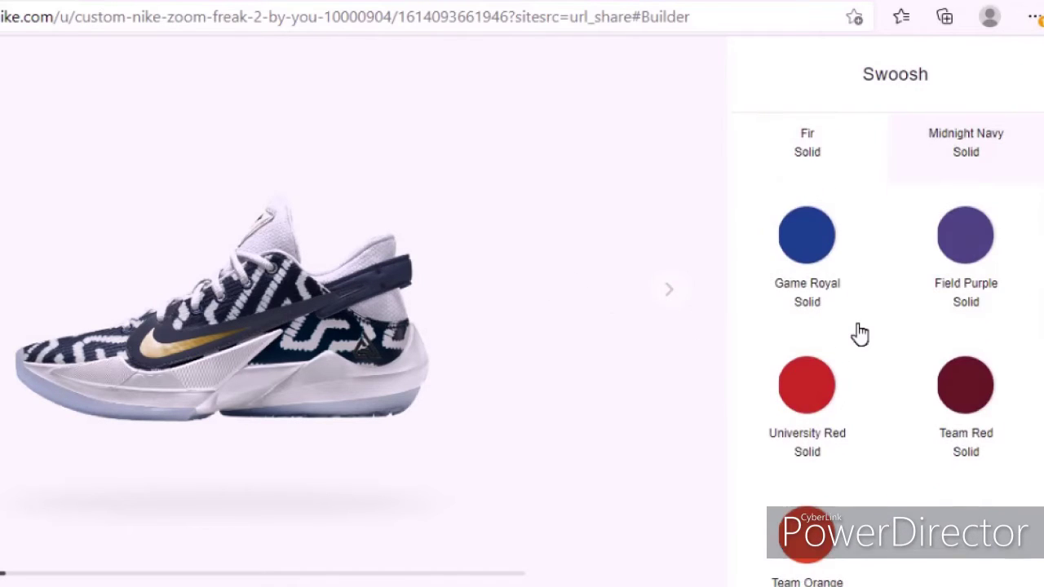
scroll(855, 333, "up", 1)
scroll(870, 347, "up", 2)
scroll(890, 361, "up", 1)
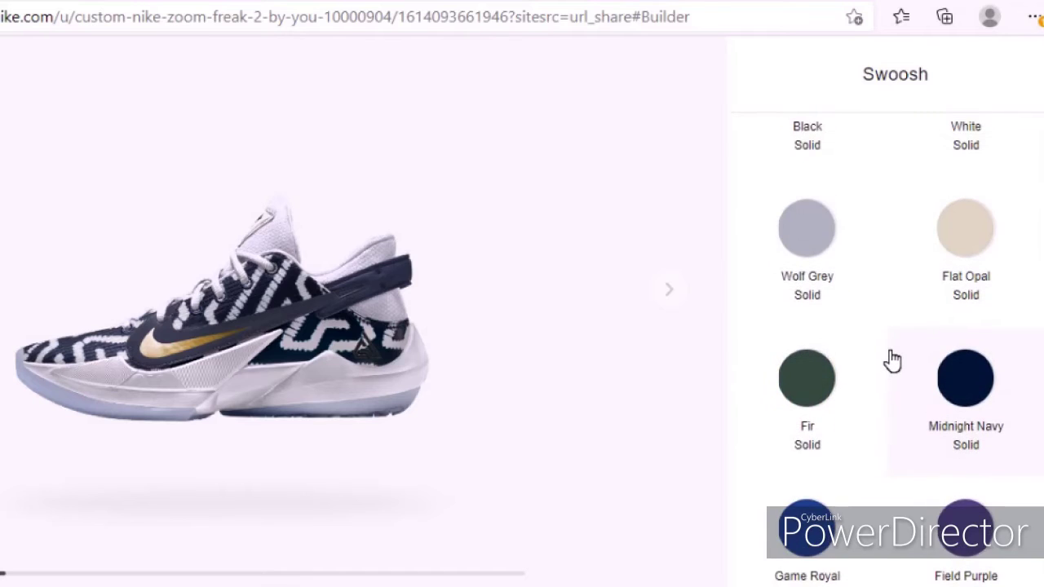
scroll(892, 360, "up", 1)
left_click(967, 173)
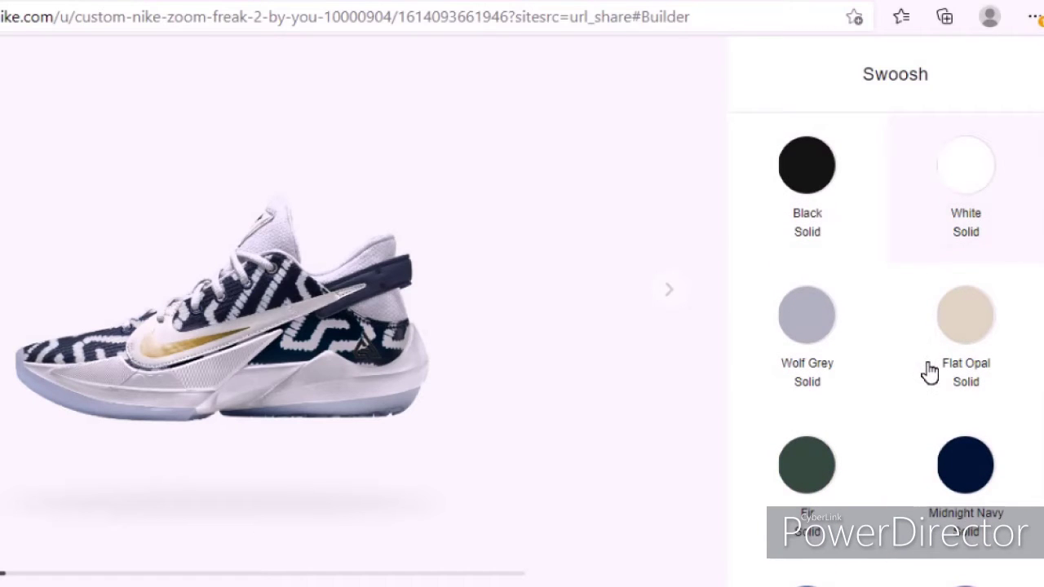
Preview a Game Royal swoosh, then return the swoosh to Midnight Navy.
scroll(930, 373, "down", 1)
scroll(928, 371, "down", 1)
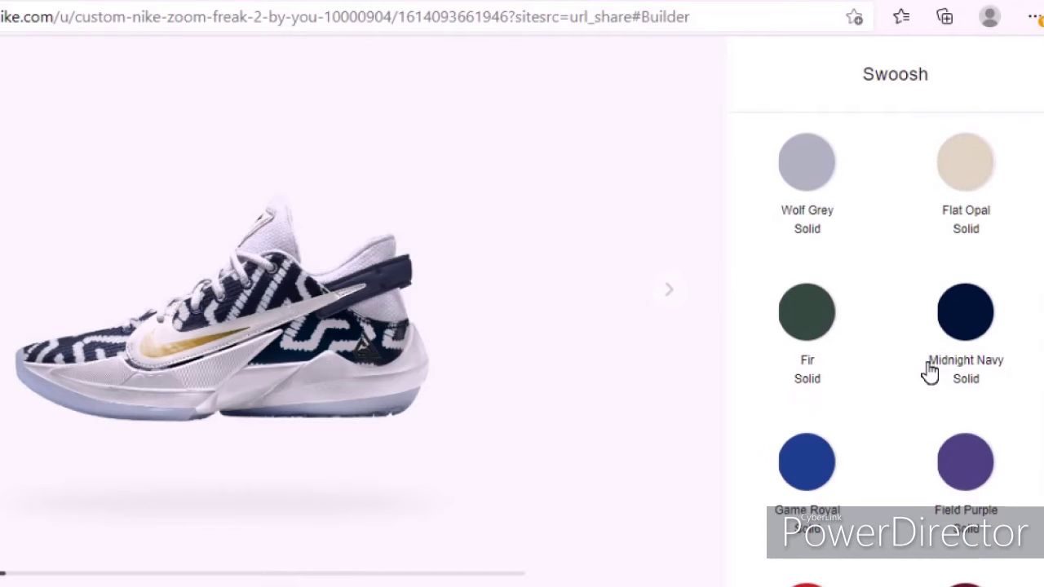
left_click(805, 492)
scroll(979, 443, "down", 1)
scroll(987, 424, "up", 2)
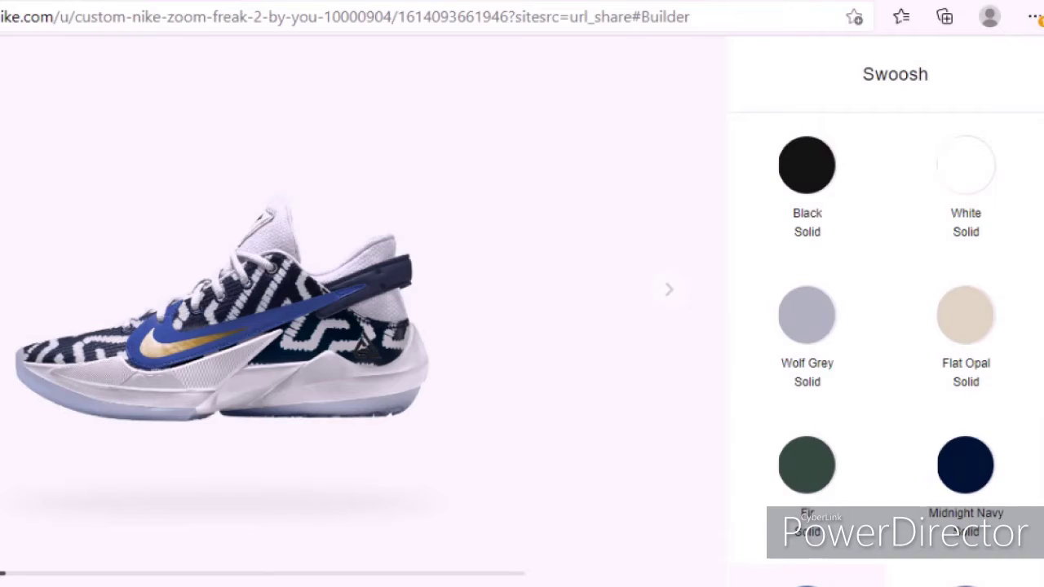
left_click(806, 315)
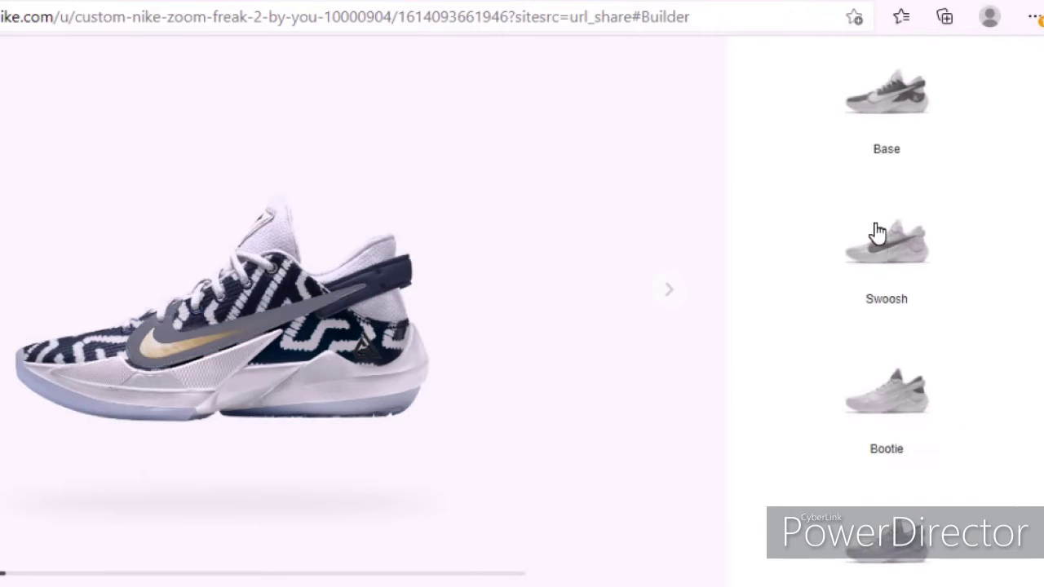
left_click(888, 388)
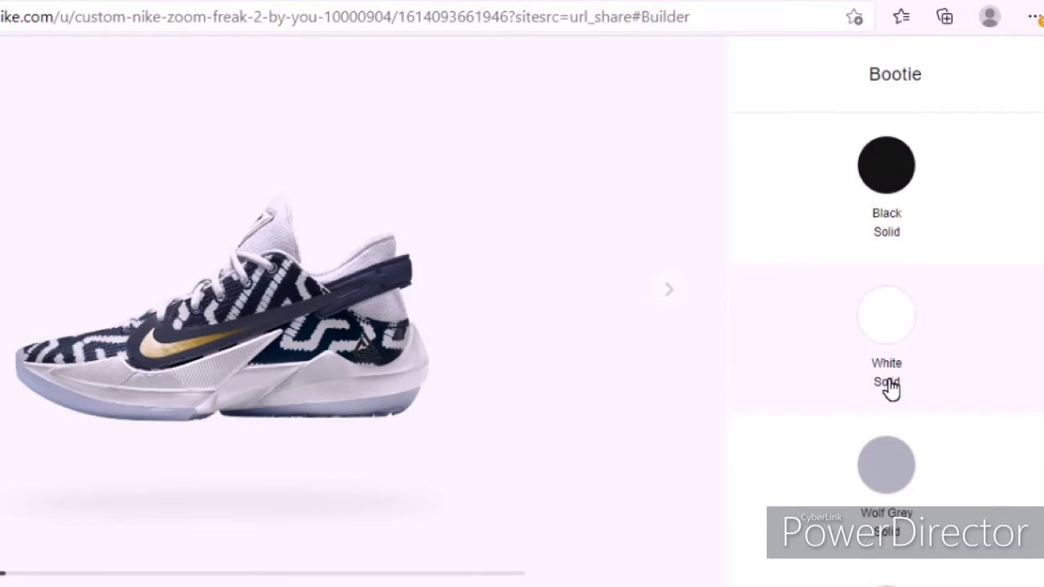
Try a black bootie and rotate the preview to the top and rear views.
left_click(888, 193)
scroll(893, 200, "down", 3)
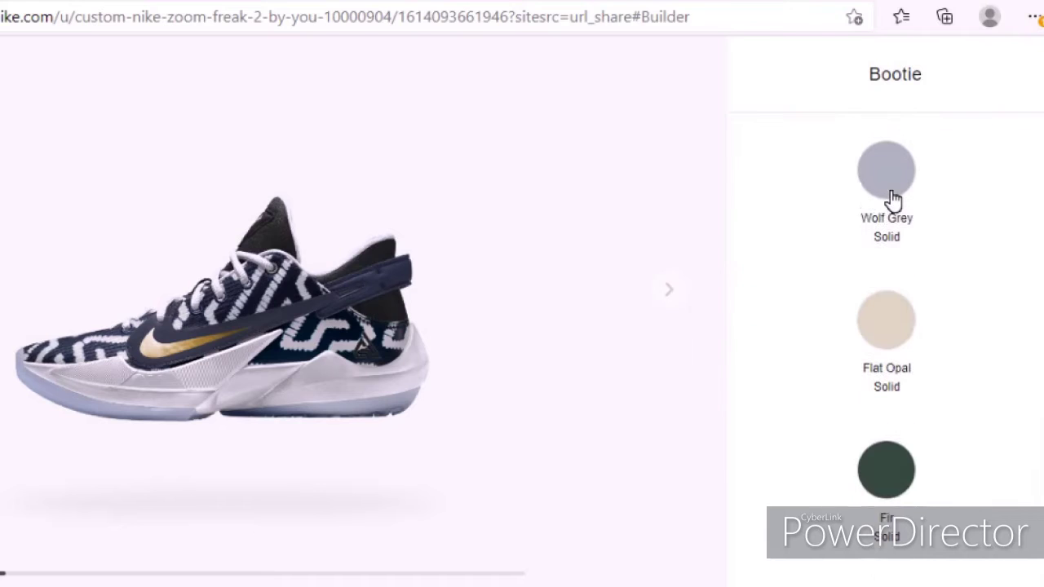
left_click(683, 294)
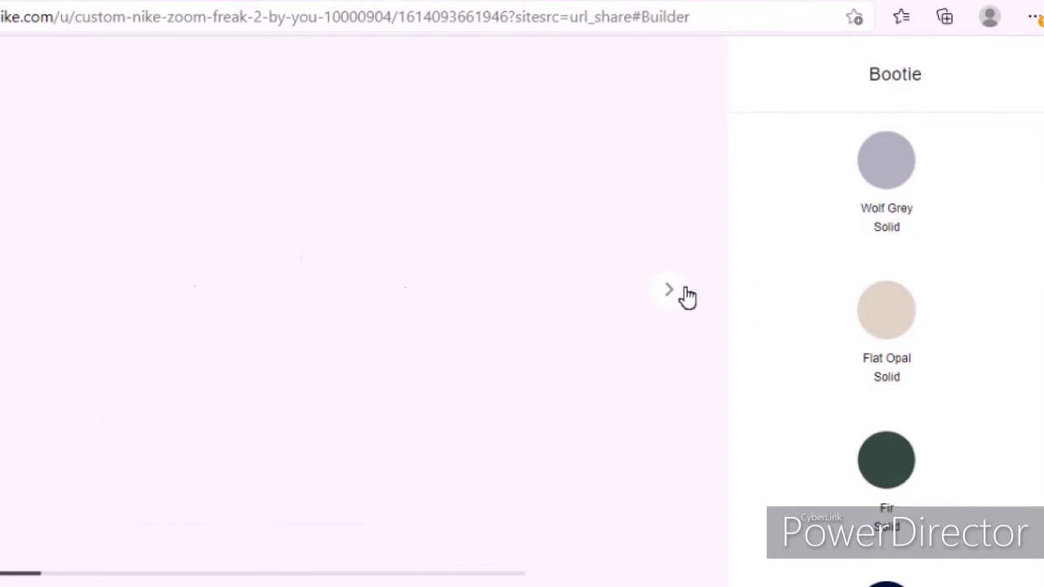
left_click(682, 292)
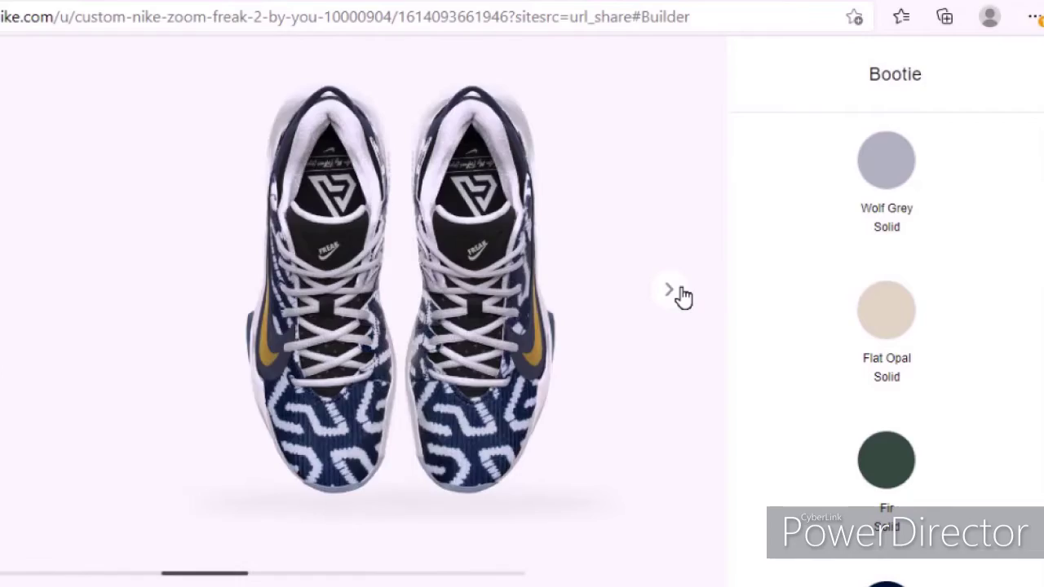
left_click(682, 292)
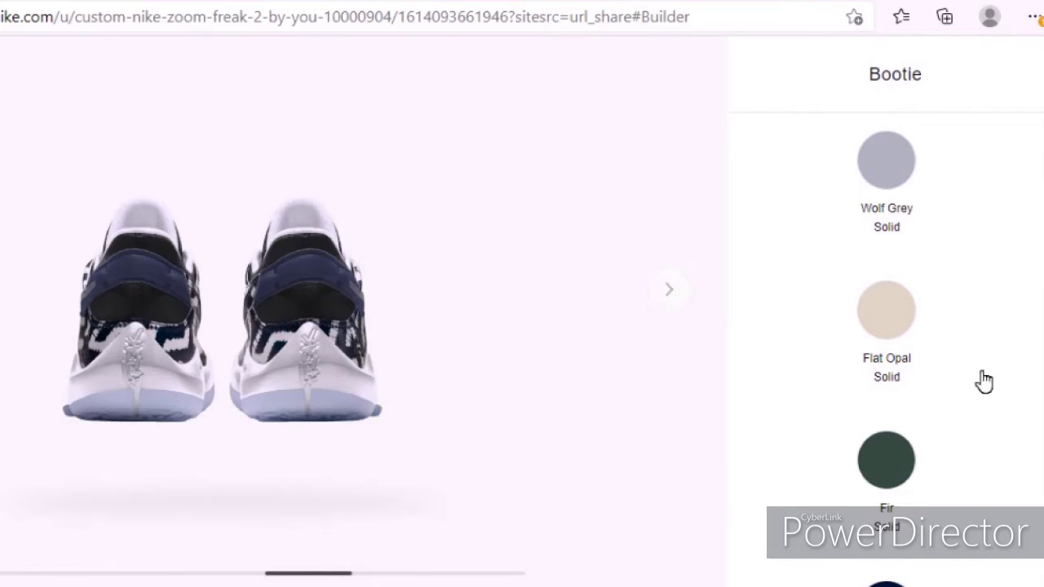
Preview Fir, Midnight Navy, University Red and Team Red on the bootie.
left_click(891, 486)
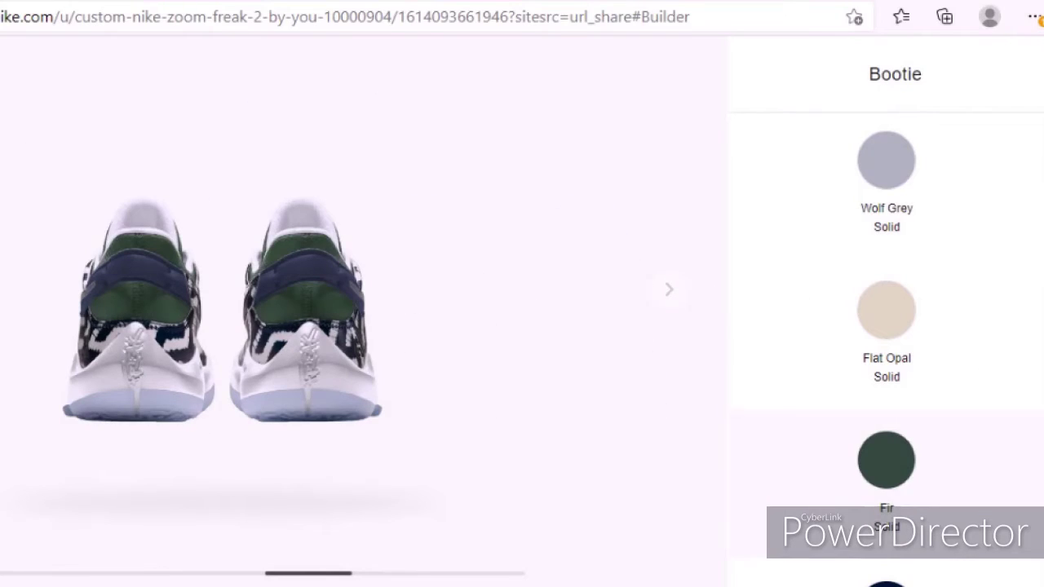
scroll(885, 408, "down", 2)
left_click(881, 473)
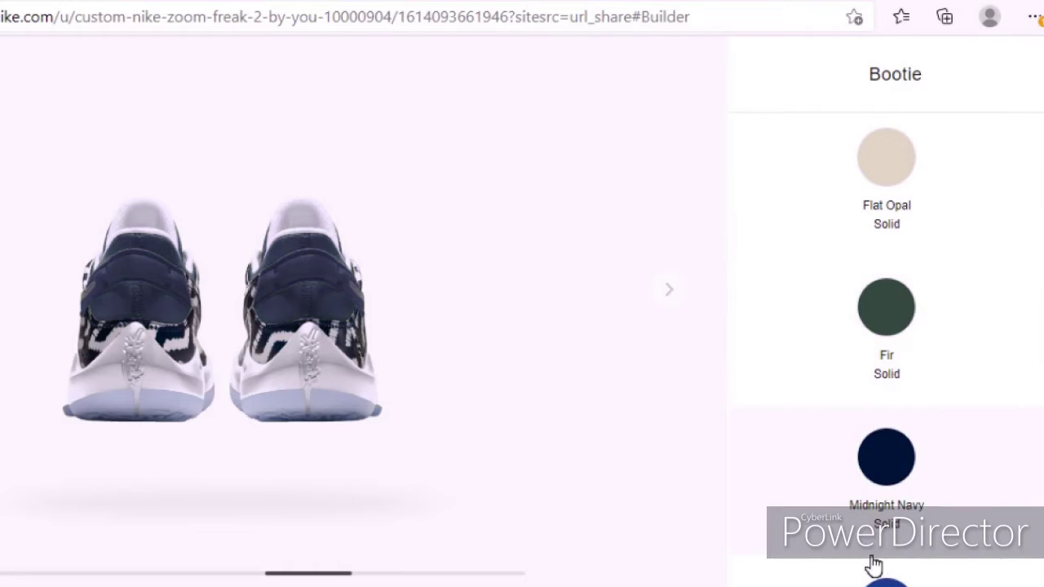
scroll(939, 390, "down", 3)
scroll(941, 386, "down", 2)
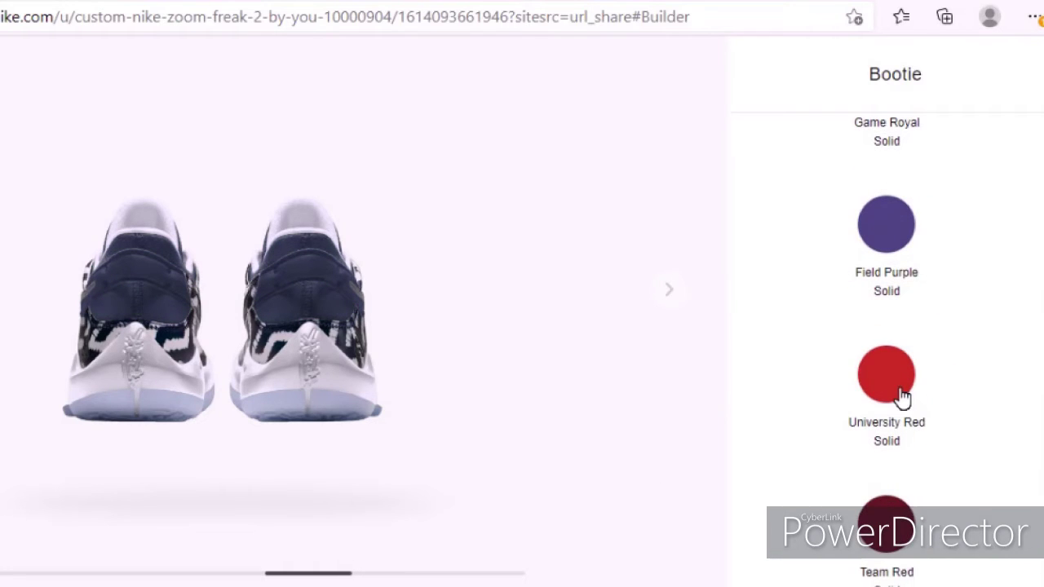
left_click(903, 396)
scroll(903, 396, "down", 3)
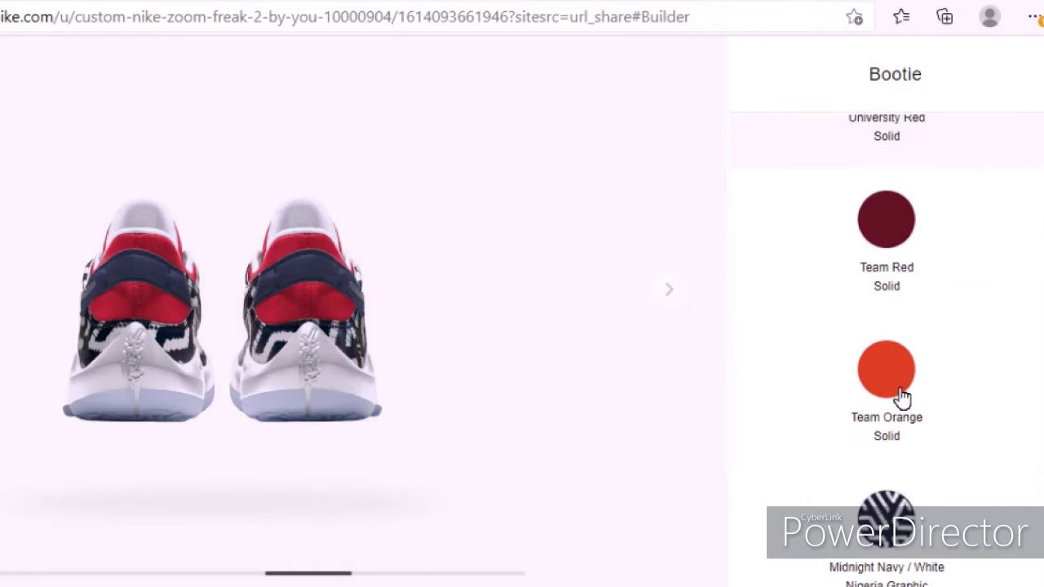
left_click(909, 264)
Settle on a Flat Opal bootie.
scroll(909, 269, "up", 5)
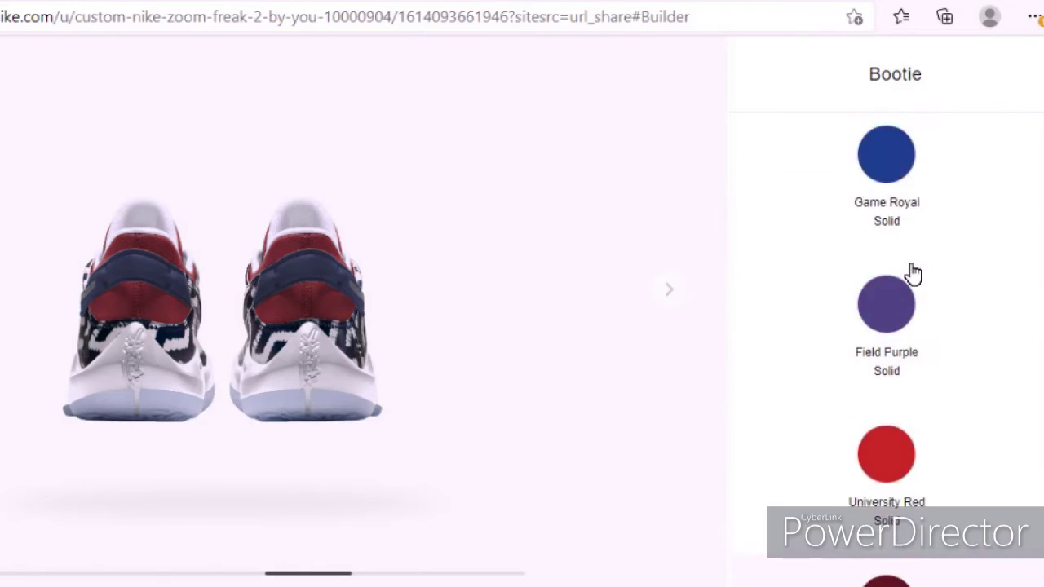
scroll(912, 270, "up", 5)
scroll(912, 270, "up", 1)
left_click(906, 163)
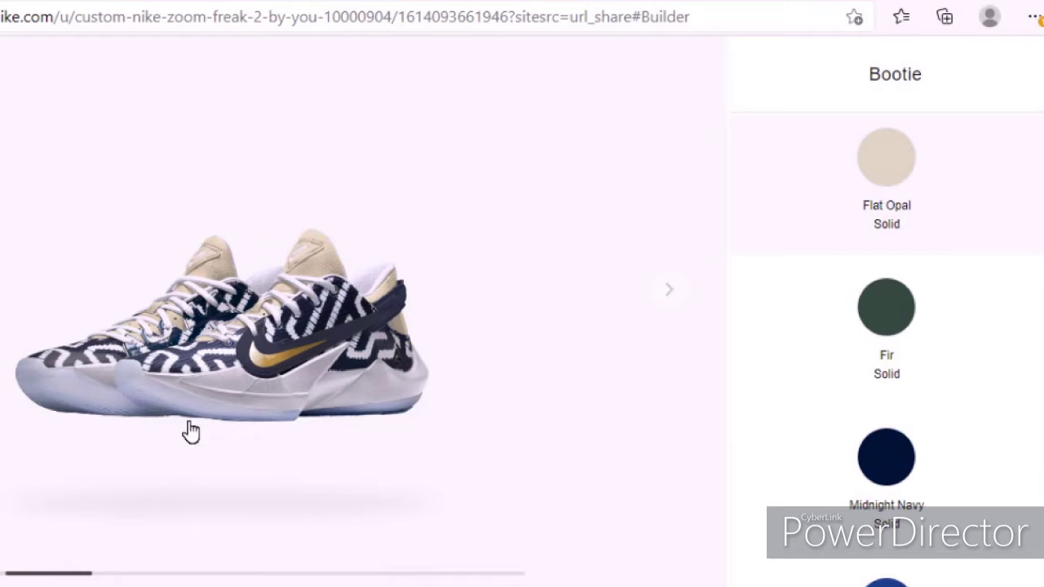
left_click(369, 336)
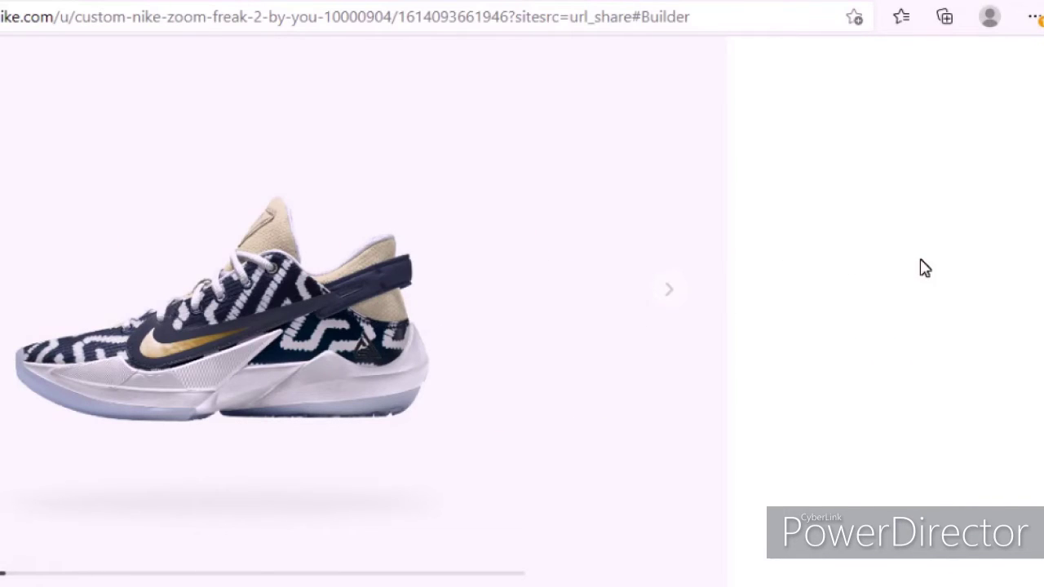
Change the large swoosh from gold to Flat Opal.
scroll(925, 273, "down", 5)
scroll(925, 273, "up", 3)
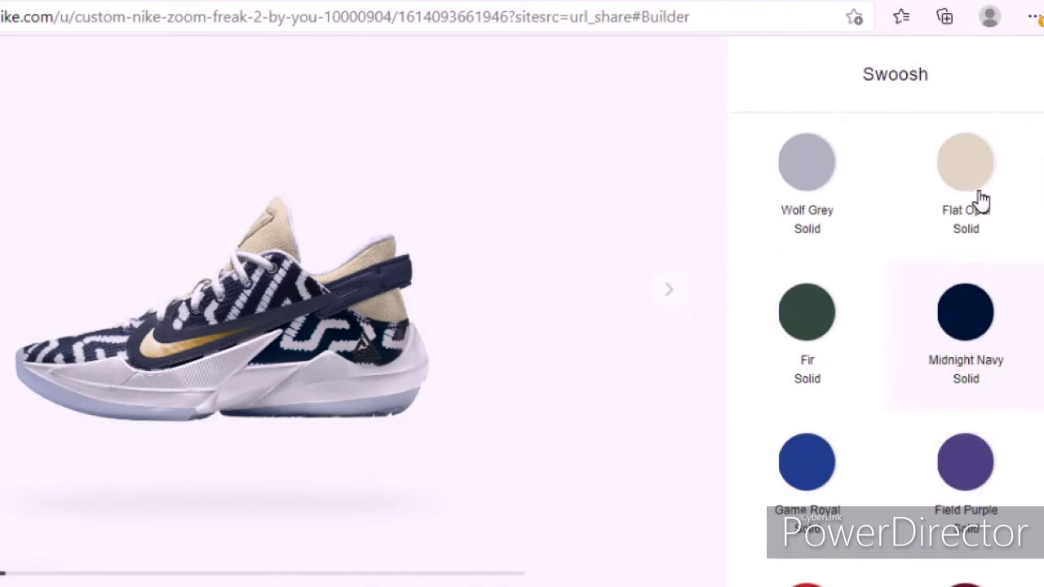
left_click(959, 173)
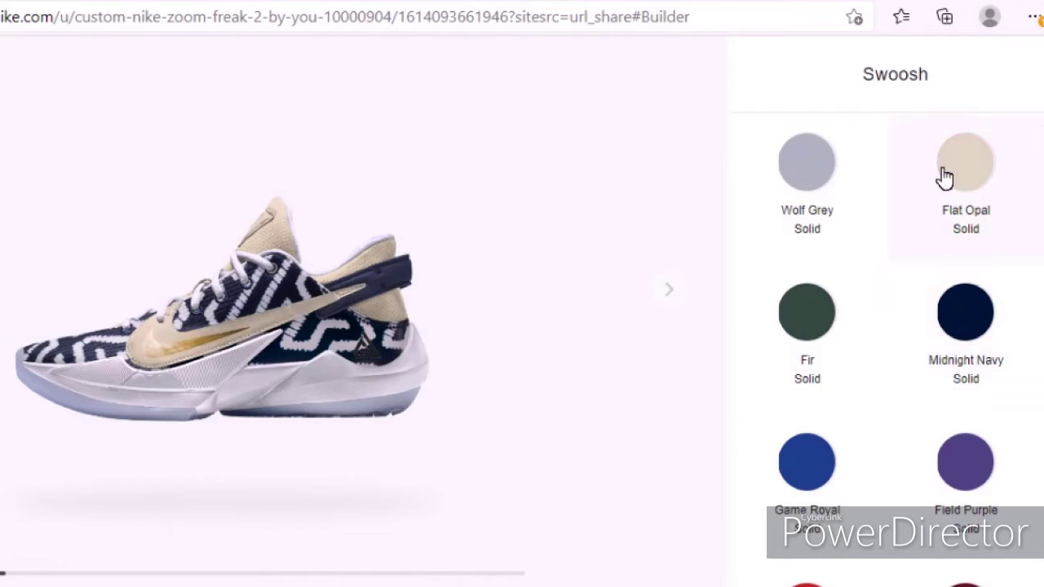
Browse the Small Swoosh colours, then return to the parts list.
left_click(179, 359)
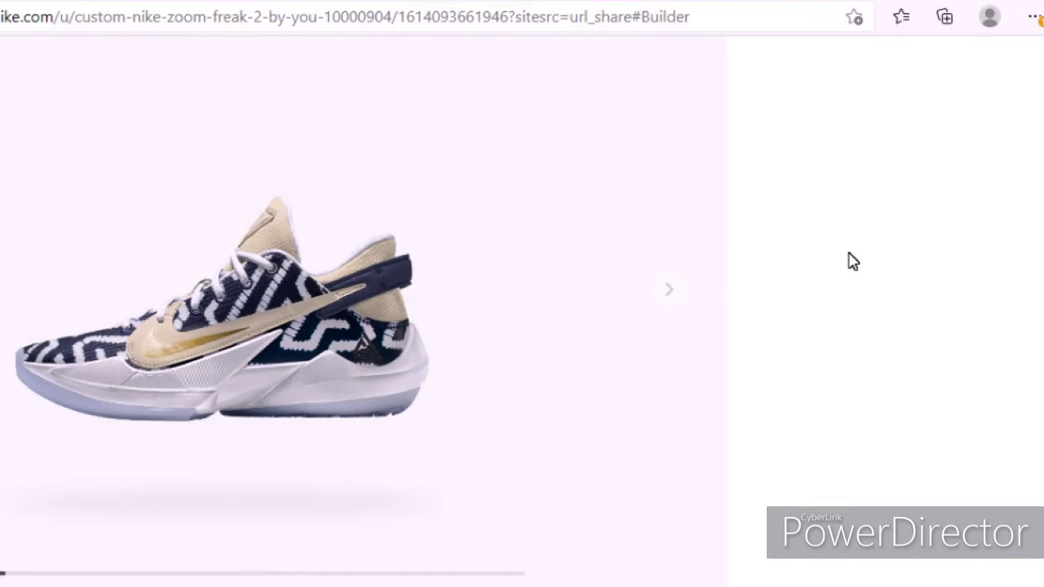
scroll(958, 443, "down", 2)
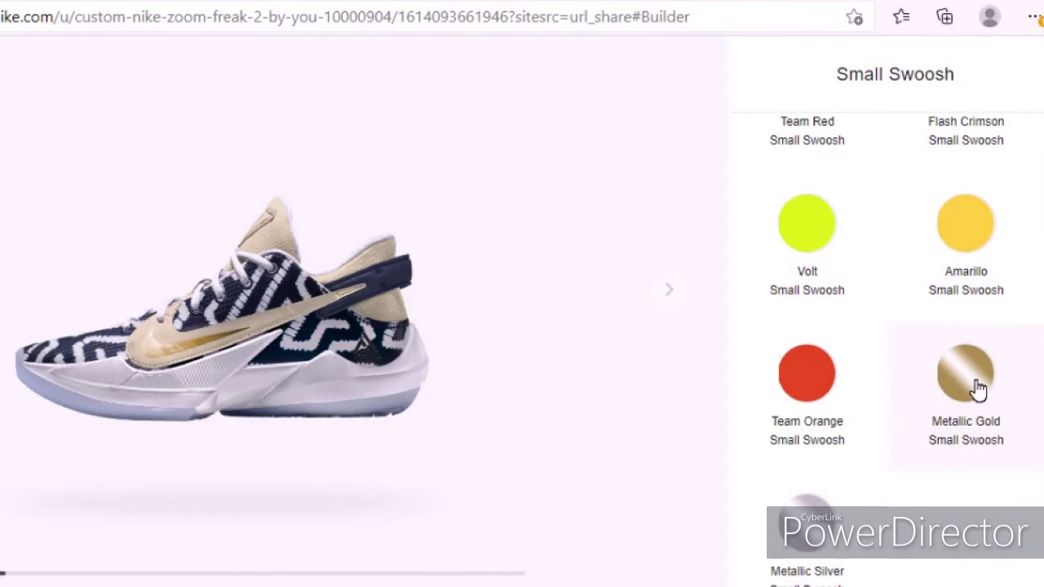
scroll(898, 395, "up", 1)
scroll(857, 408, "down", 1)
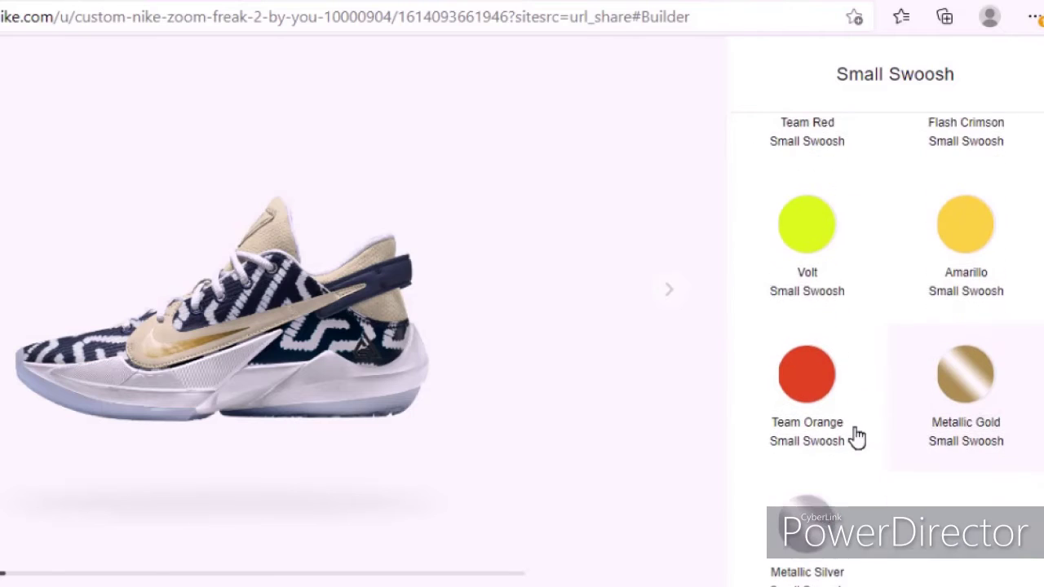
scroll(867, 396, "up", 1)
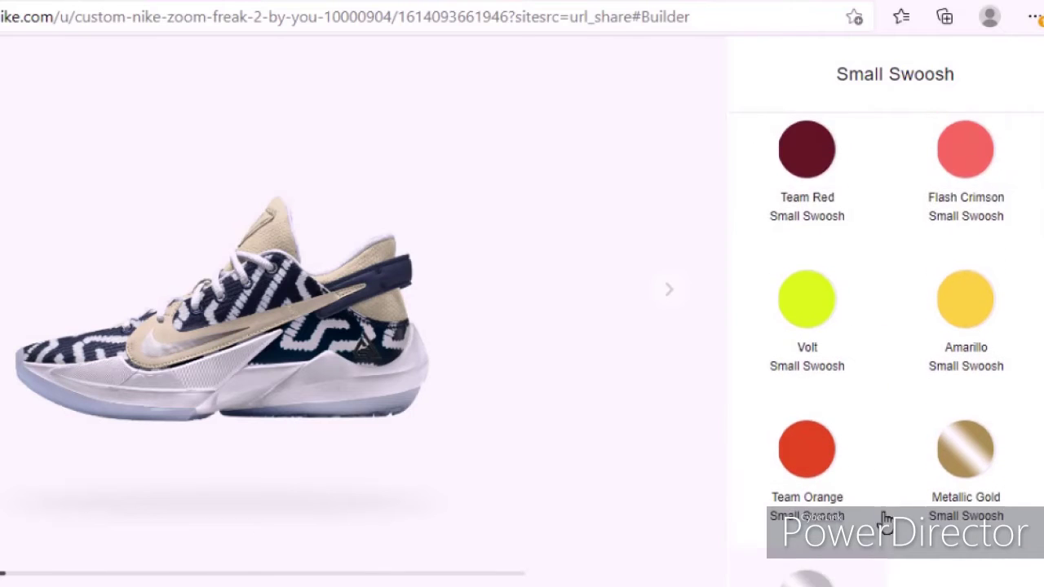
scroll(881, 517, "down", 1)
left_click(750, 285)
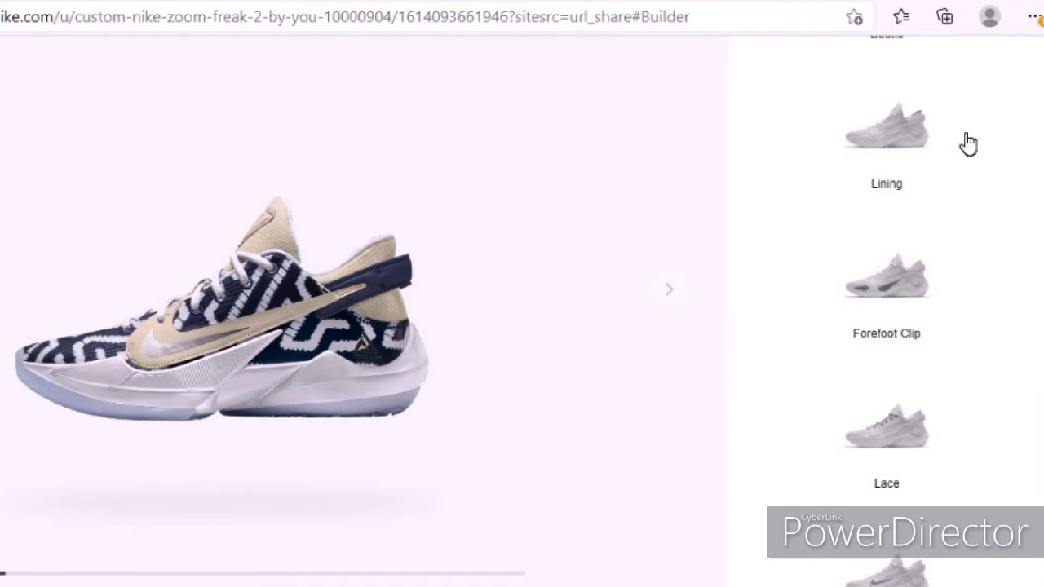
scroll(949, 170, "up", 2)
Try black on the lining, then make it Flat Opal and rotate the preview.
scroll(925, 299, "up", 1)
left_click(925, 308)
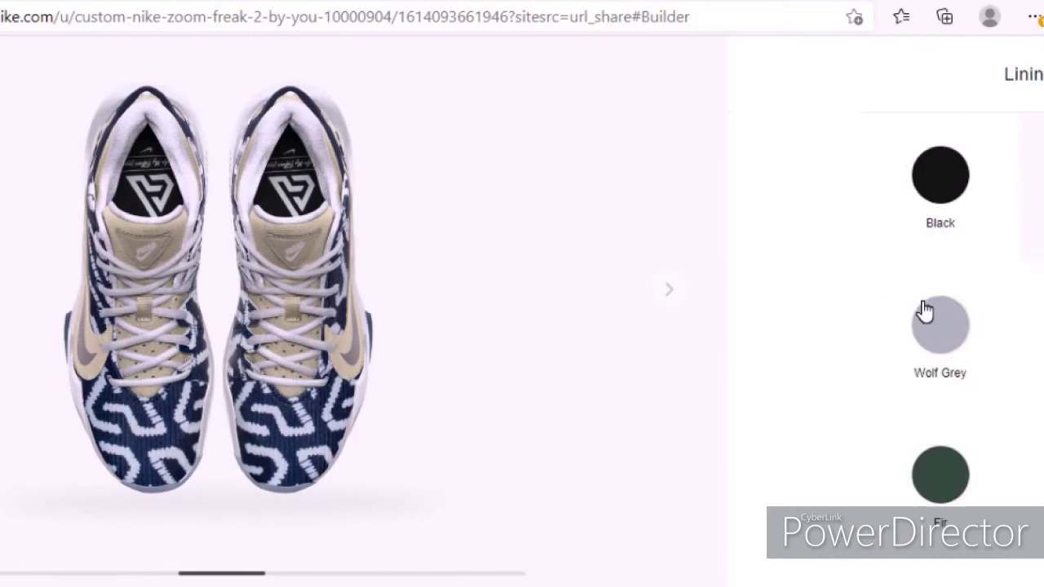
left_click(822, 190)
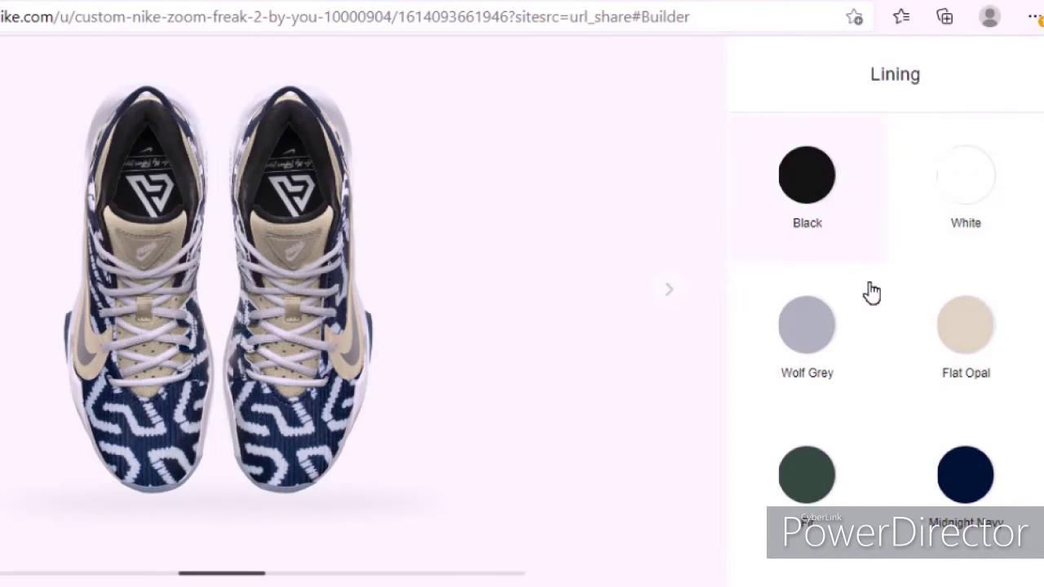
scroll(963, 231, "down", 3)
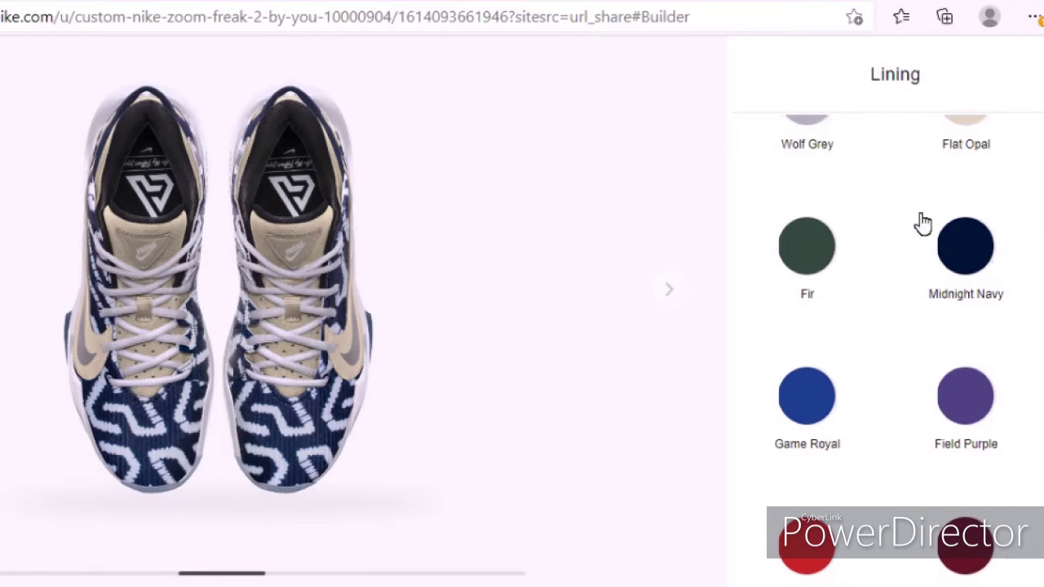
scroll(920, 222, "up", 1)
left_click(983, 196)
scroll(982, 204, "down", 2)
scroll(981, 204, "down", 2)
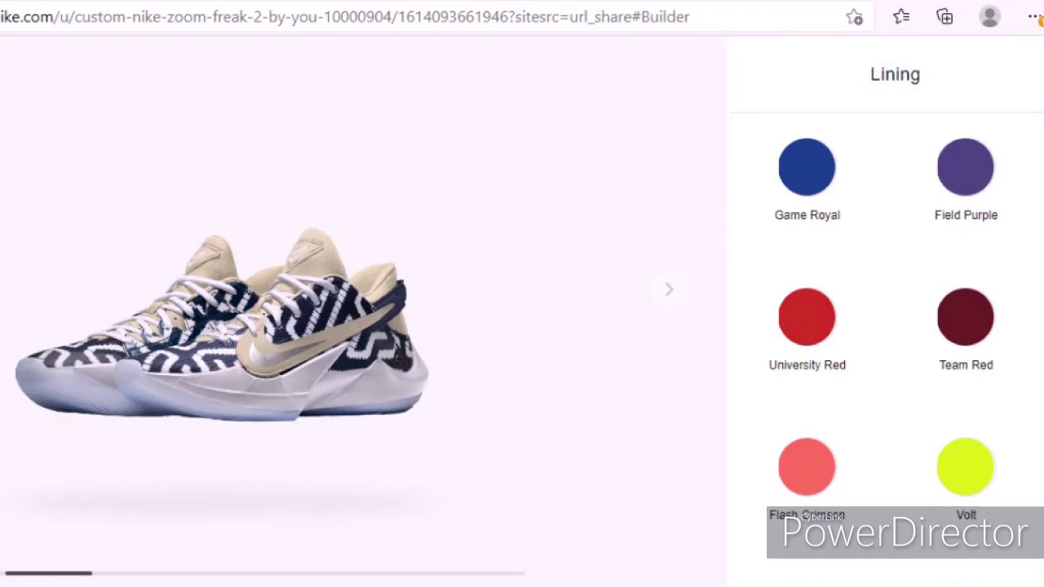
left_click(712, 297)
left_click(294, 308)
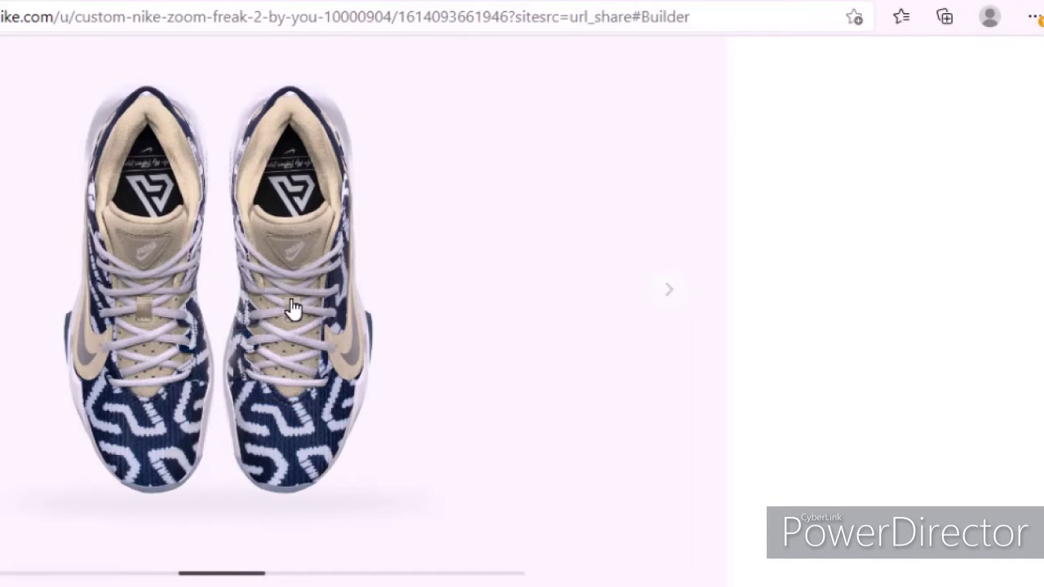
Try black laces, then make the laces Flat Opal.
left_click(819, 222)
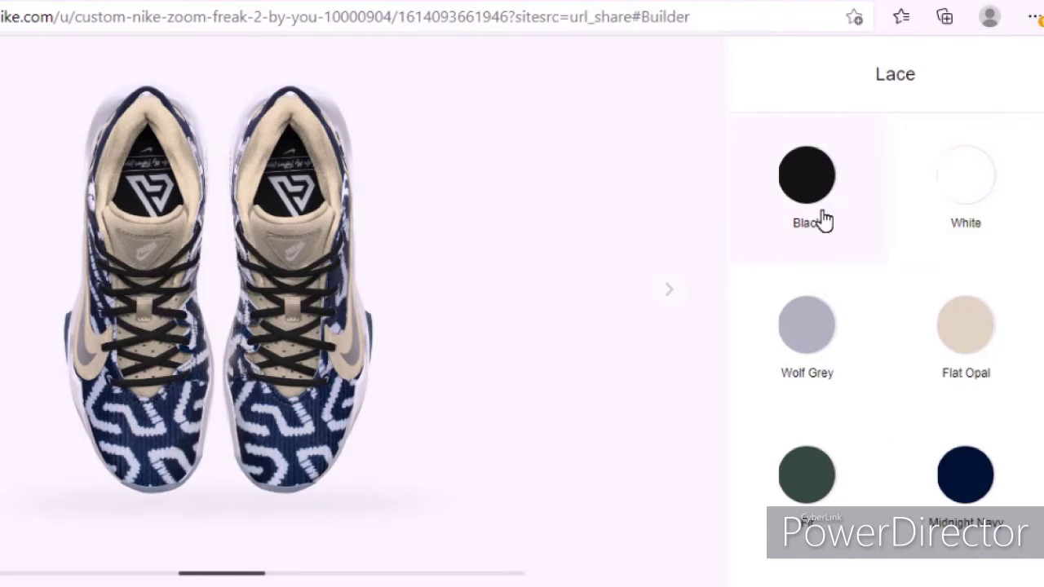
left_click(997, 319)
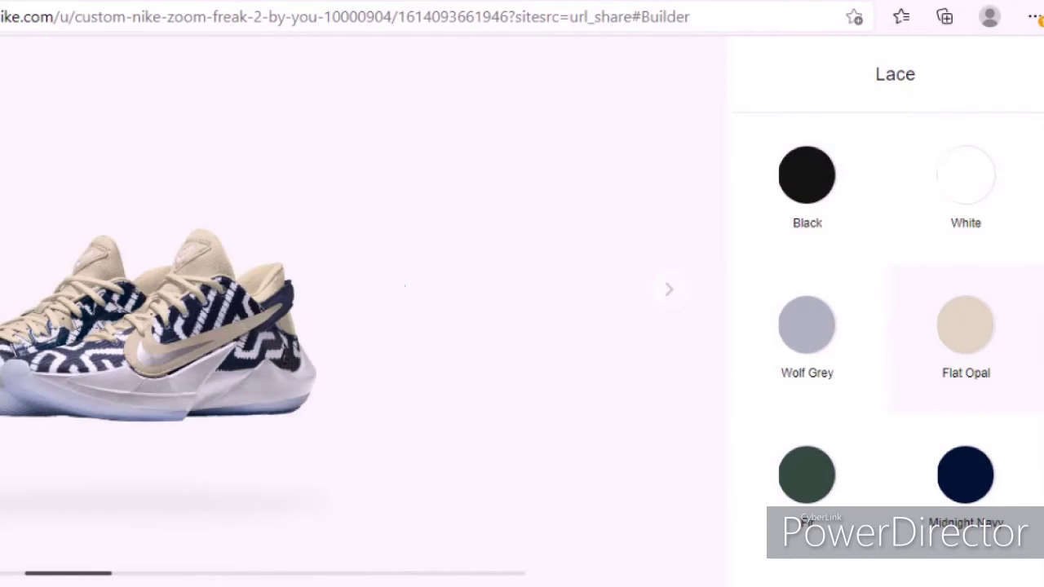
left_click(712, 294)
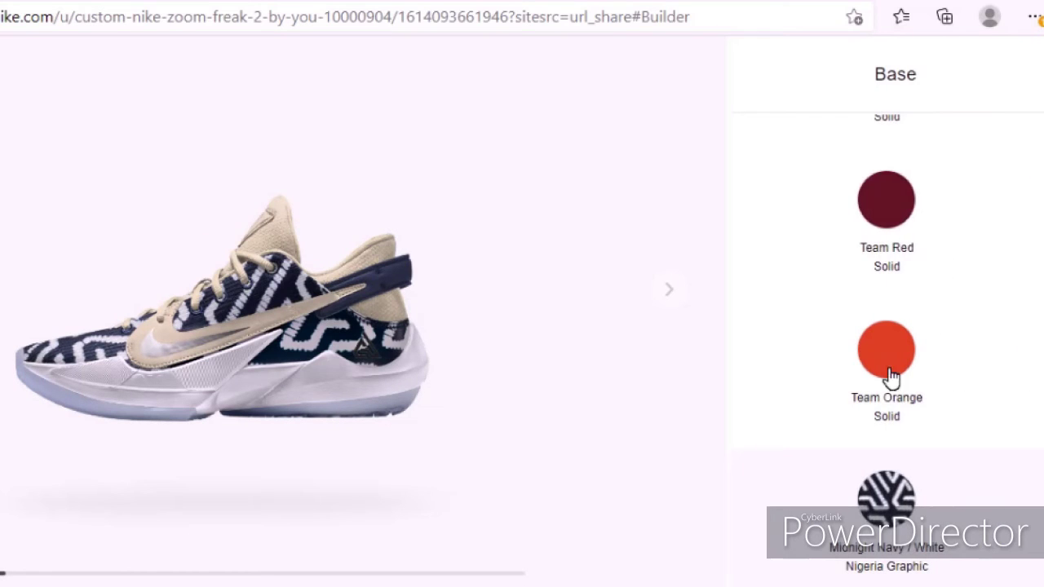
Step the preview through the next angles to the underside of the shoe.
scroll(901, 425, "up", 1)
scroll(906, 489, "up", 4)
scroll(912, 499, "up", 1)
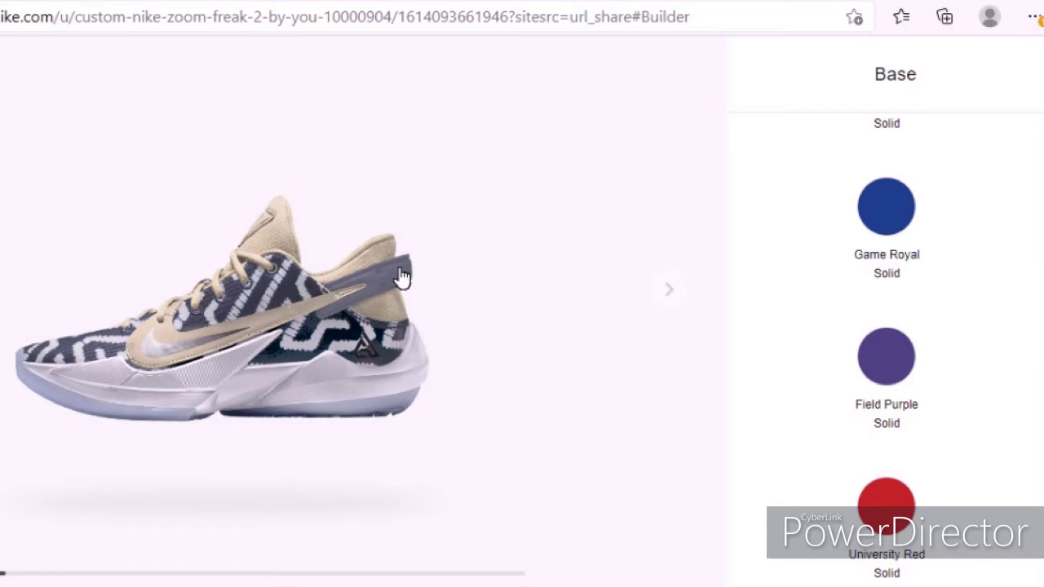
left_click(667, 294)
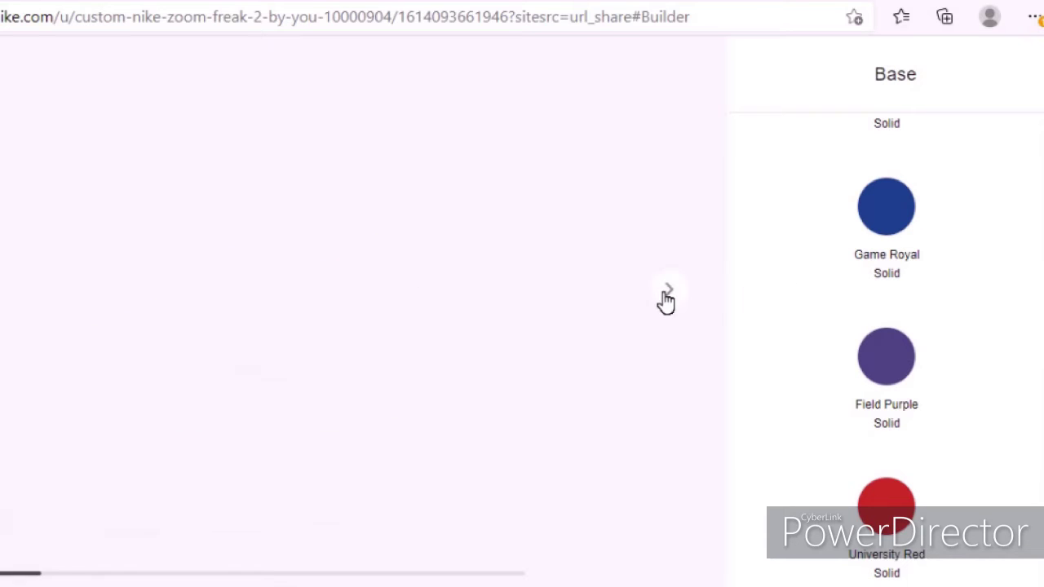
left_click(670, 296)
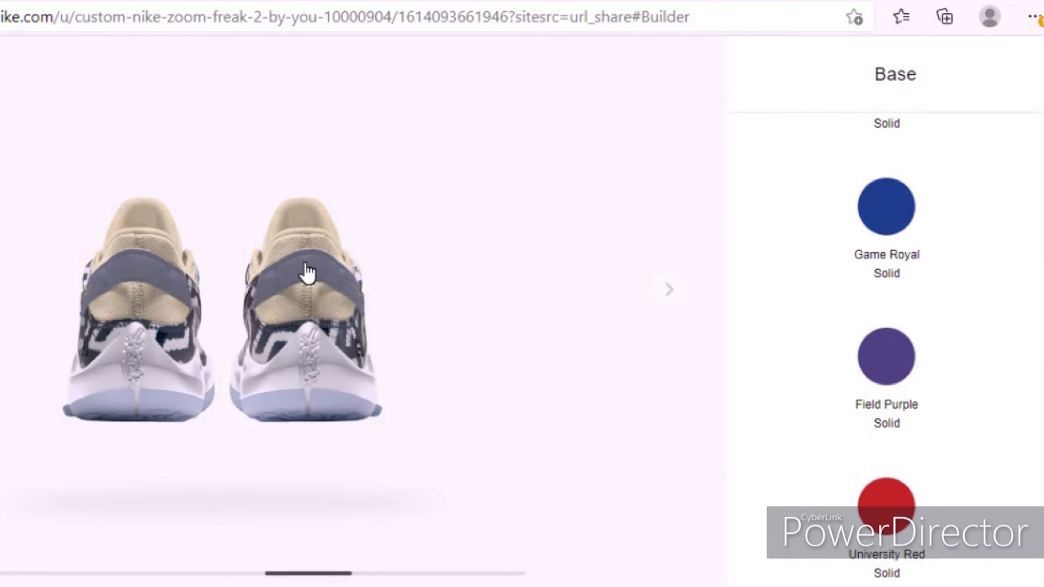
left_click(669, 324)
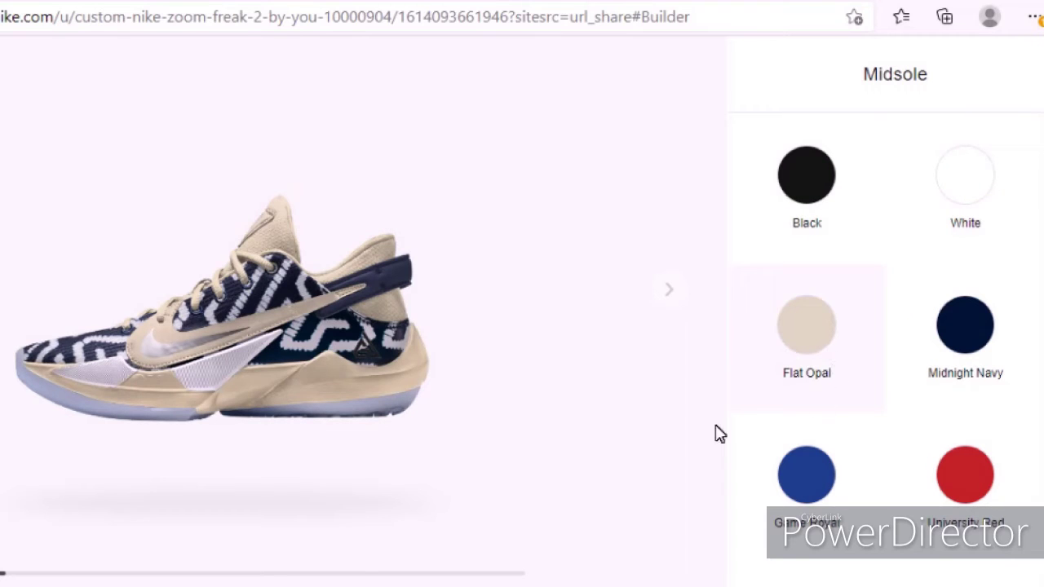
Change the forefoot clip from white to black.
left_click(226, 369)
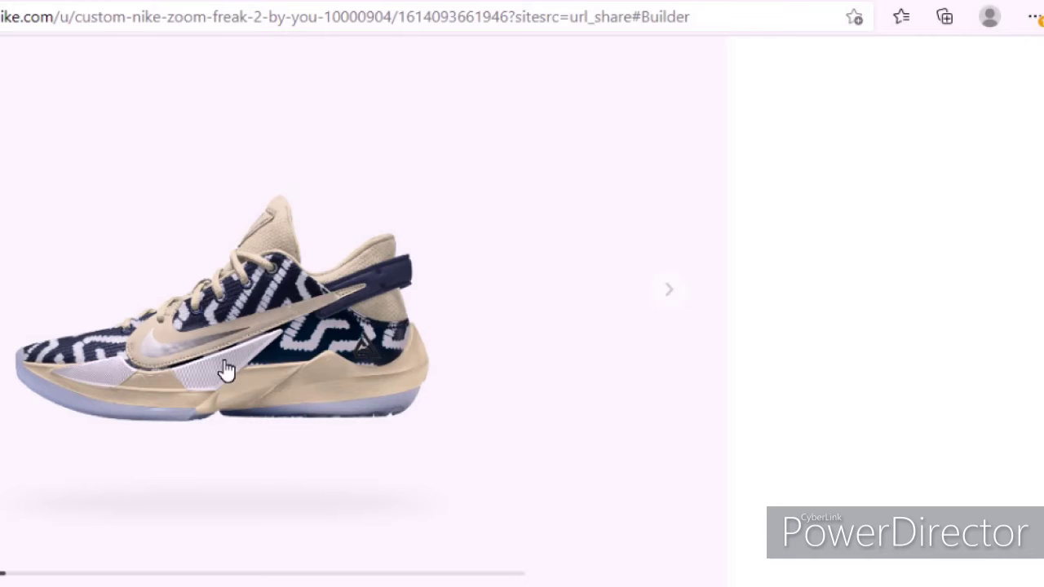
scroll(924, 229, "down", 5)
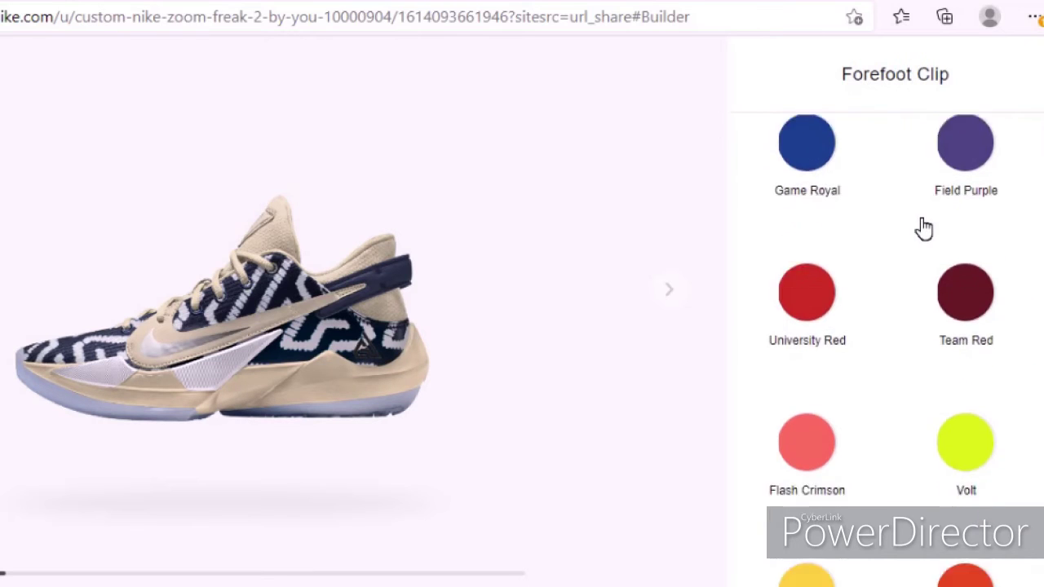
scroll(919, 228, "up", 4)
scroll(919, 229, "up", 2)
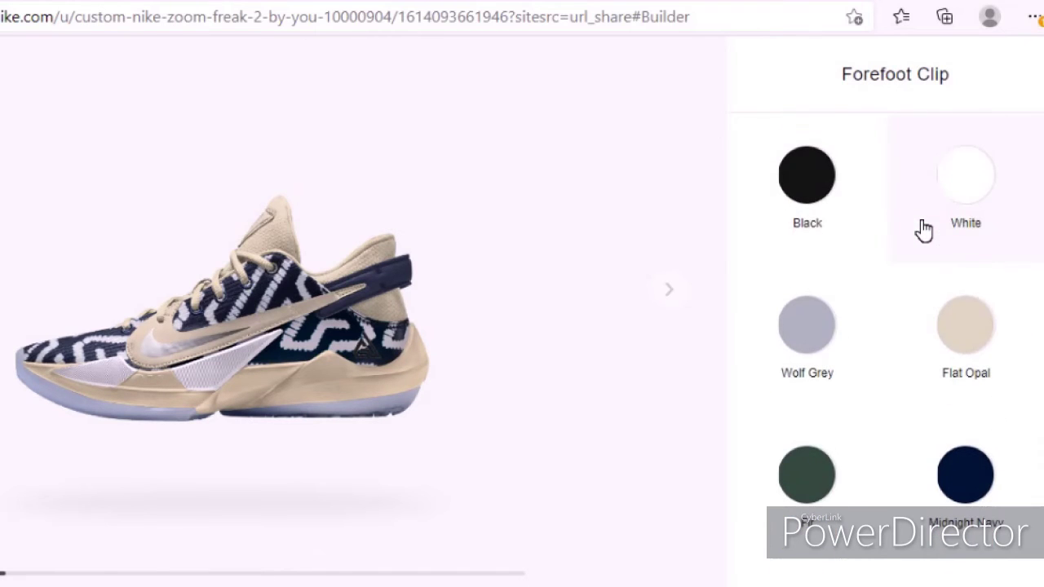
left_click(774, 217)
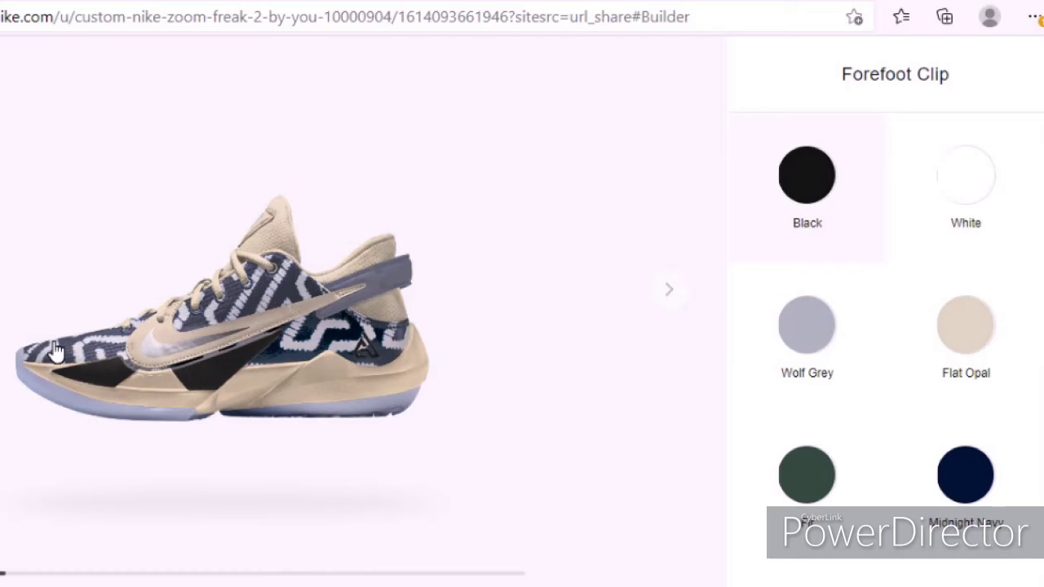
left_click(285, 295)
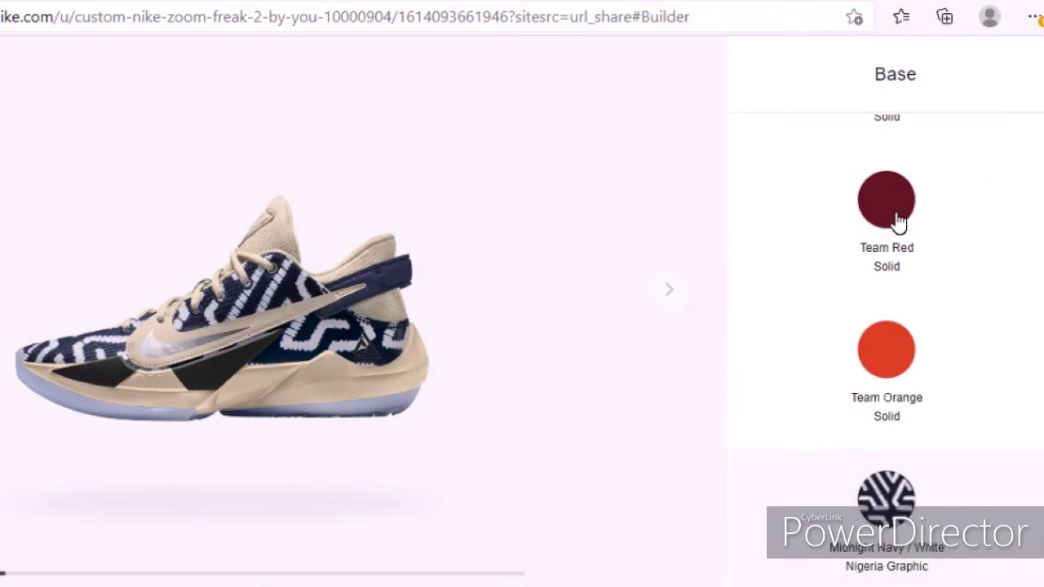
Replace the Nigeria graphic base with Black Solid.
scroll(900, 221, "up", 5)
scroll(902, 221, "up", 3)
scroll(899, 224, "up", 2)
scroll(902, 212, "up", 2)
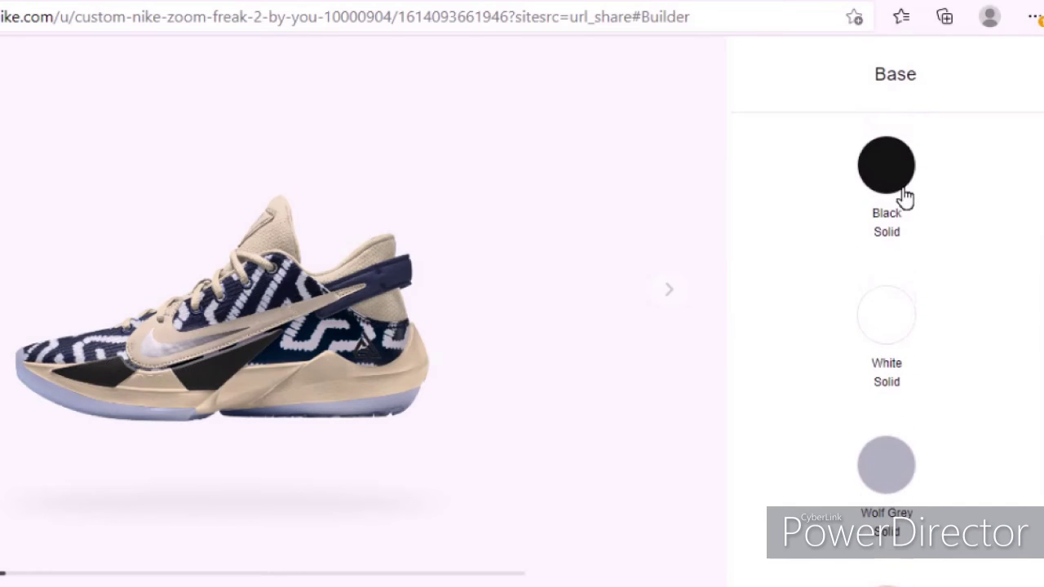
left_click(902, 196)
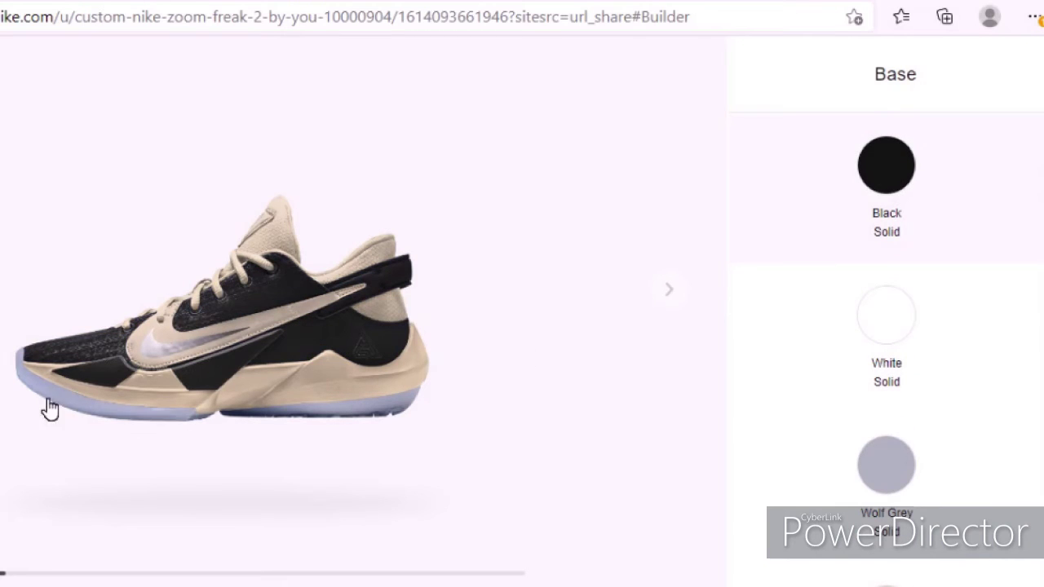
Turn the shoe through back and sole views and pick the forefoot outsole area.
left_click_drag(46, 408, 316, 308)
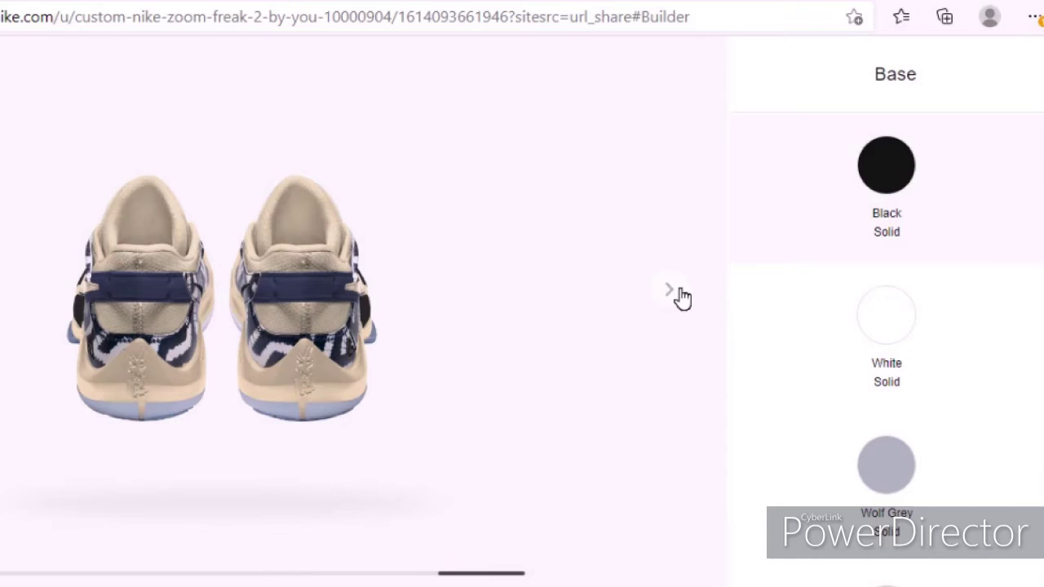
left_click_drag(379, 300, 31, 310)
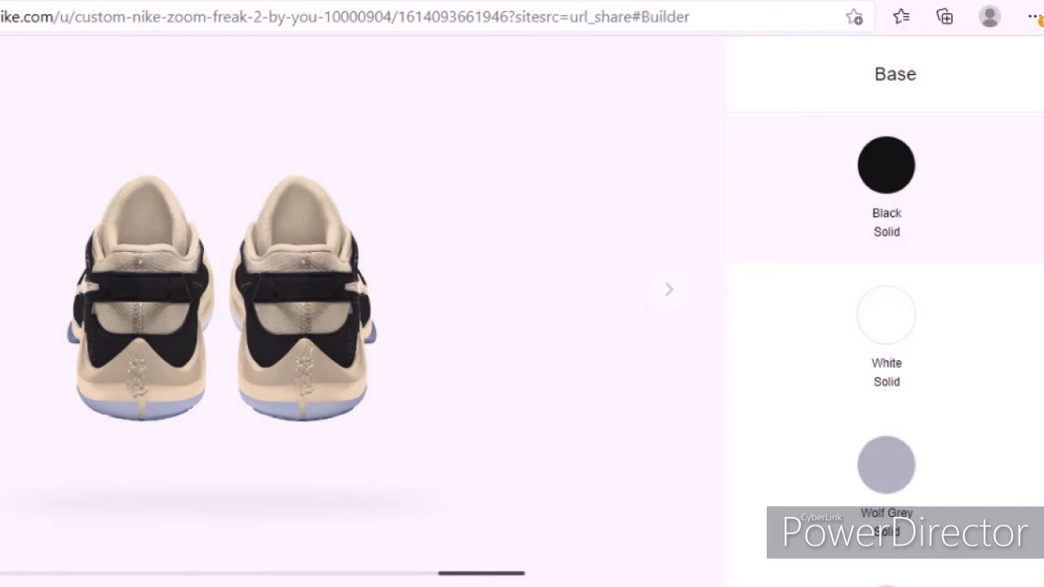
scroll(221, 310, "left", 3)
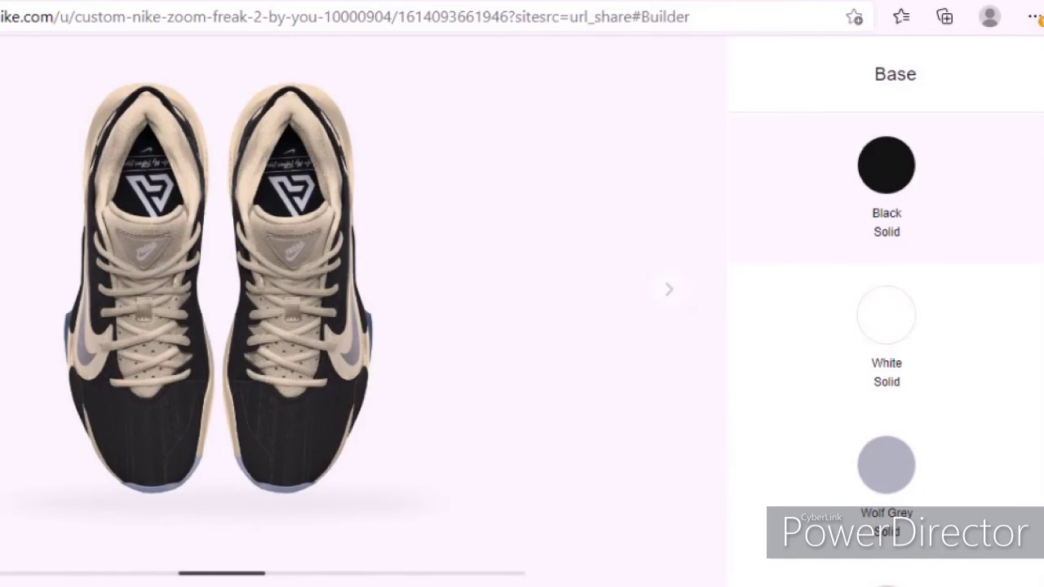
scroll(220, 310, "left", 3)
scroll(220, 310, "left", 3)
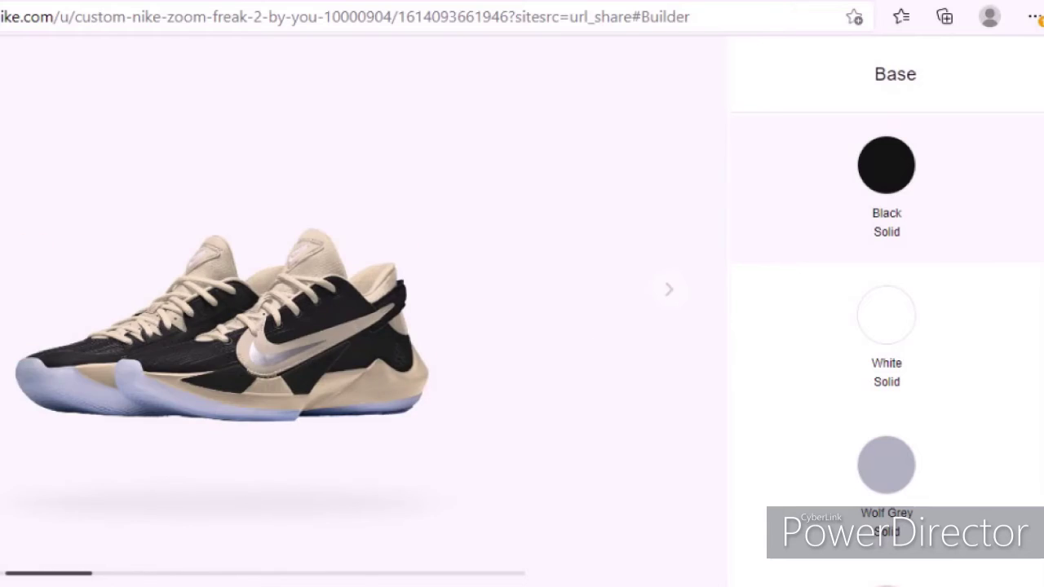
scroll(270, 343, "right", 3)
scroll(270, 343, "right", 3)
scroll(270, 343, "right", 3)
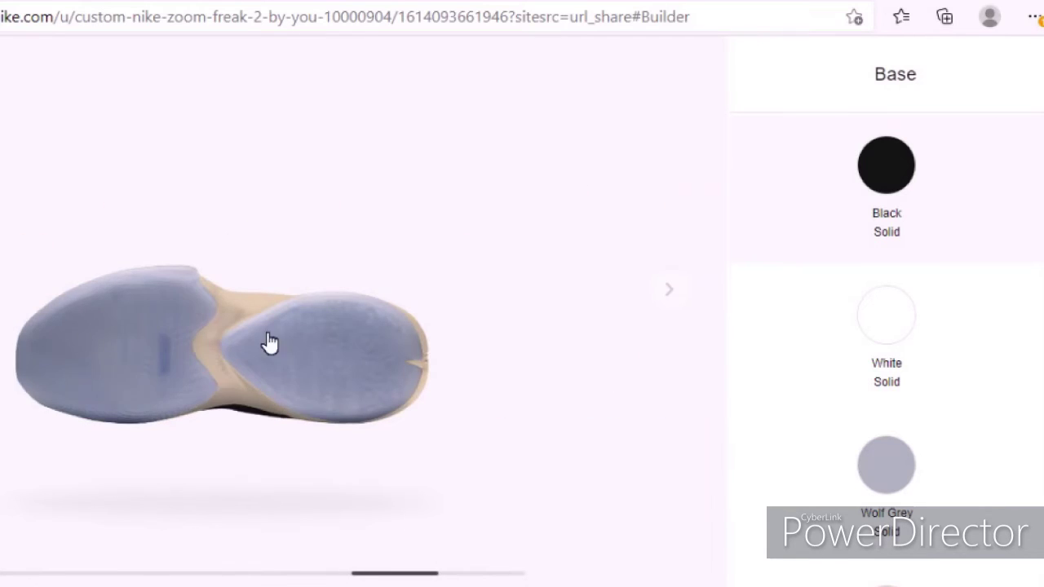
left_click(120, 352)
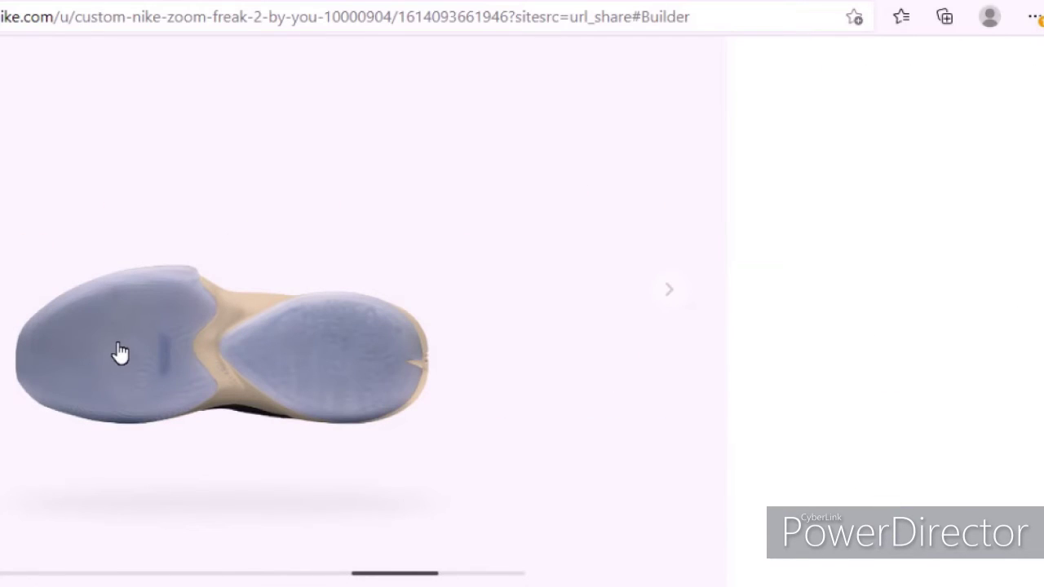
left_click(384, 329)
Make the heel outsole Black, briefly trying Gum Medium Brown before returning to Black.
left_click(897, 439)
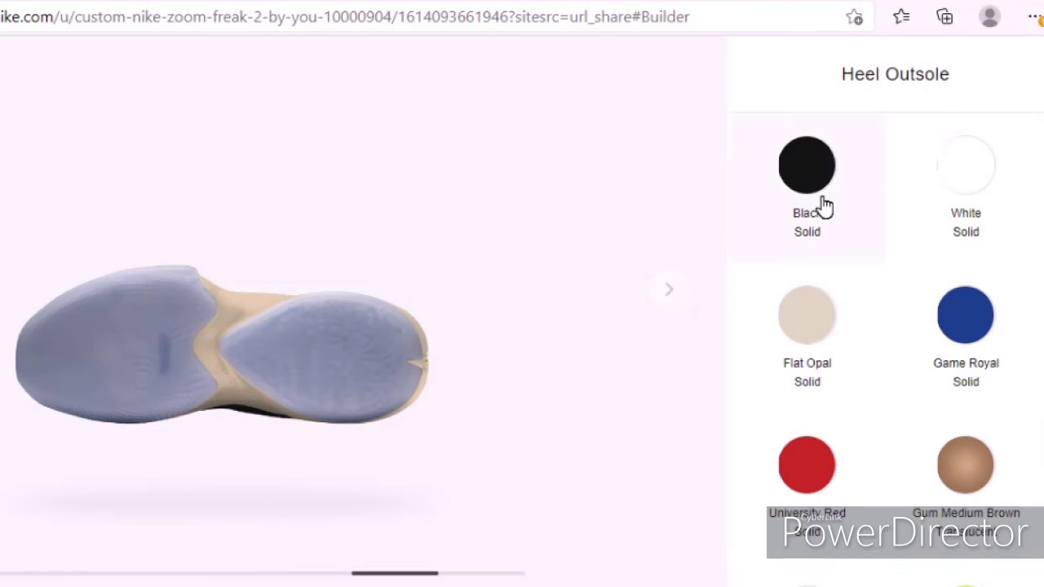
left_click(816, 179)
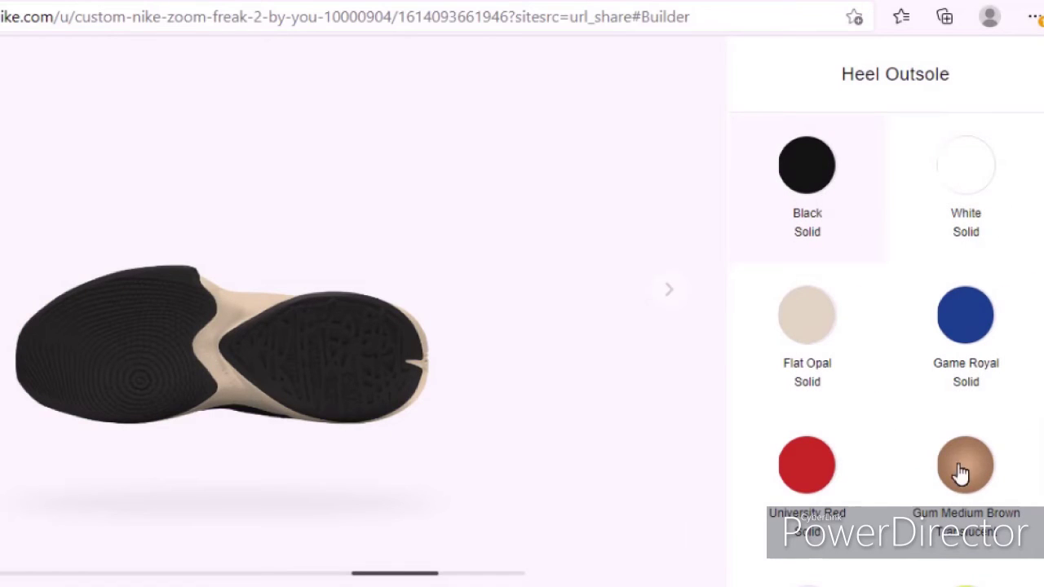
left_click(976, 484)
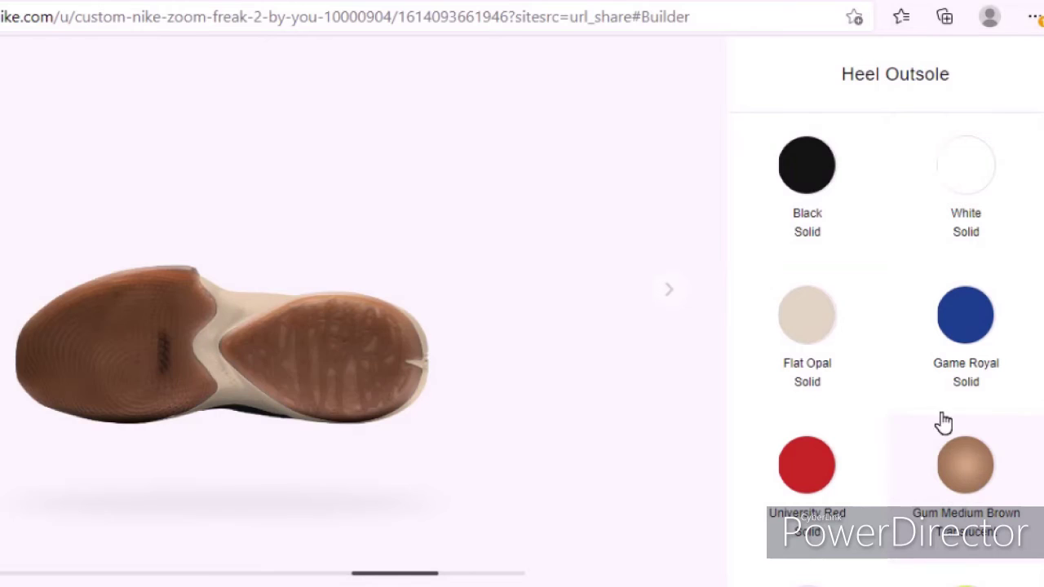
left_click(783, 190)
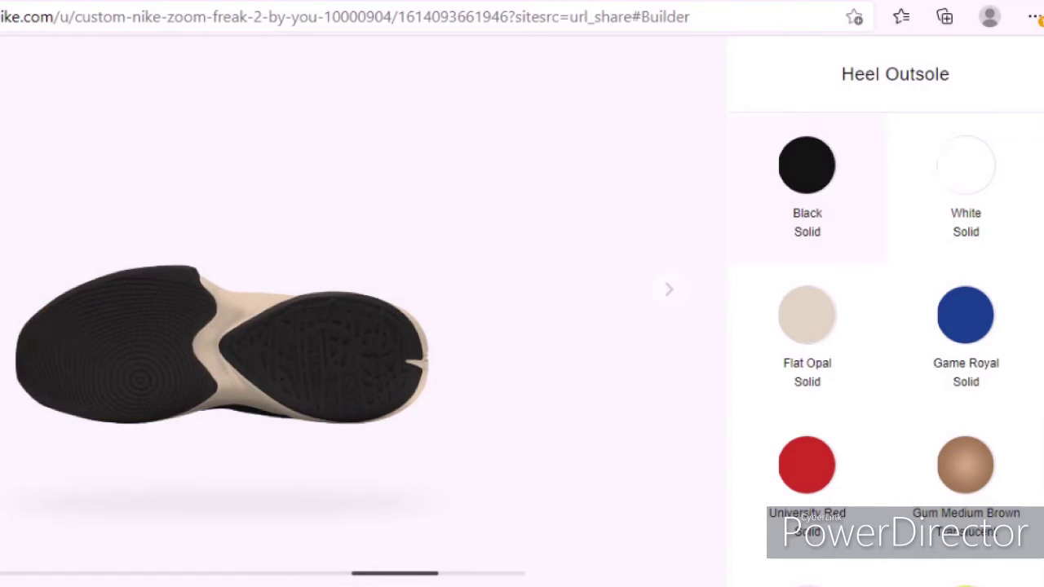
left_click(669, 300)
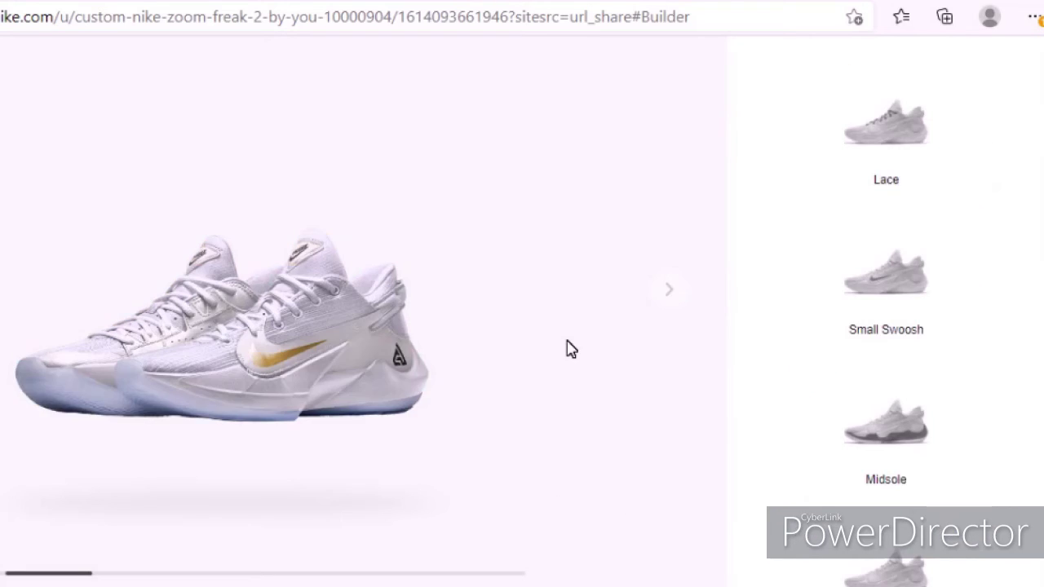
Try University Red USA Graphic, solid Fir and Fir USA star graphic on the base.
scroll(873, 286, "up", 3)
scroll(893, 226, "up", 5)
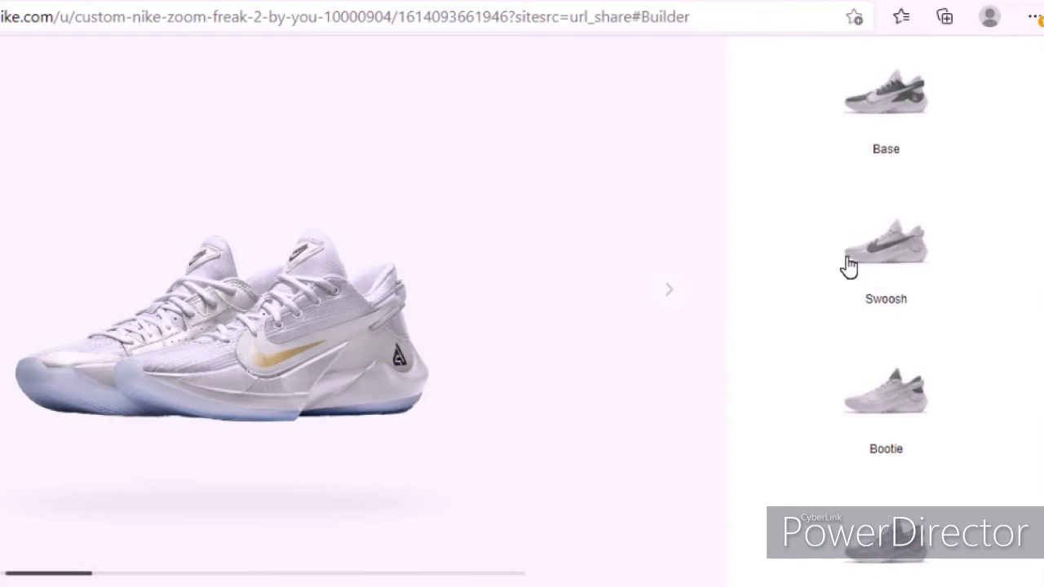
left_click(912, 105)
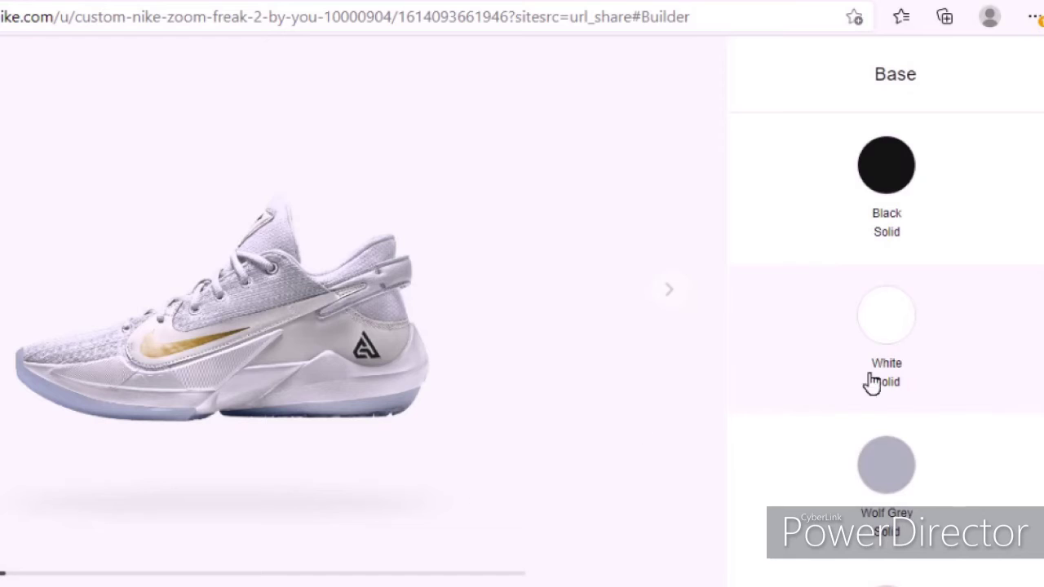
scroll(963, 443, "down", 5)
scroll(963, 443, "down", 3)
scroll(964, 445, "down", 3)
scroll(963, 444, "down", 3)
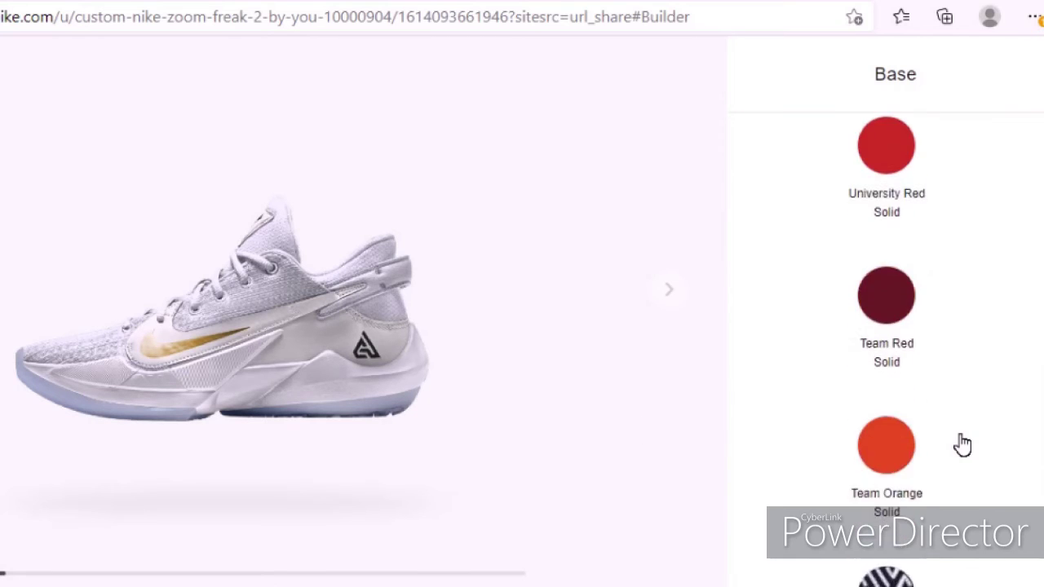
scroll(962, 444, "down", 5)
scroll(963, 445, "down", 3)
scroll(963, 445, "down", 2)
scroll(962, 444, "down", 3)
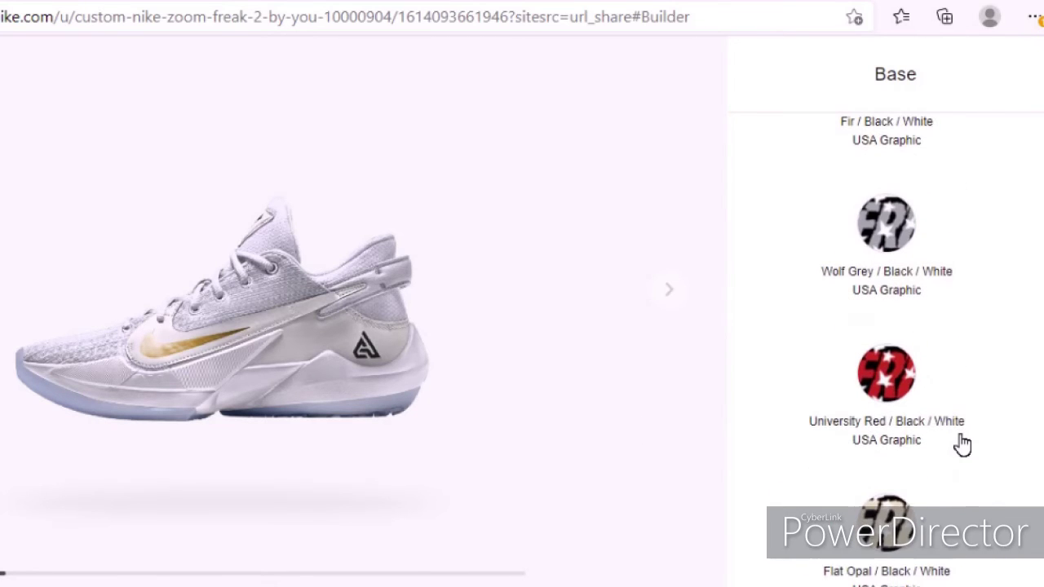
left_click(889, 400)
scroll(889, 400, "up", 1)
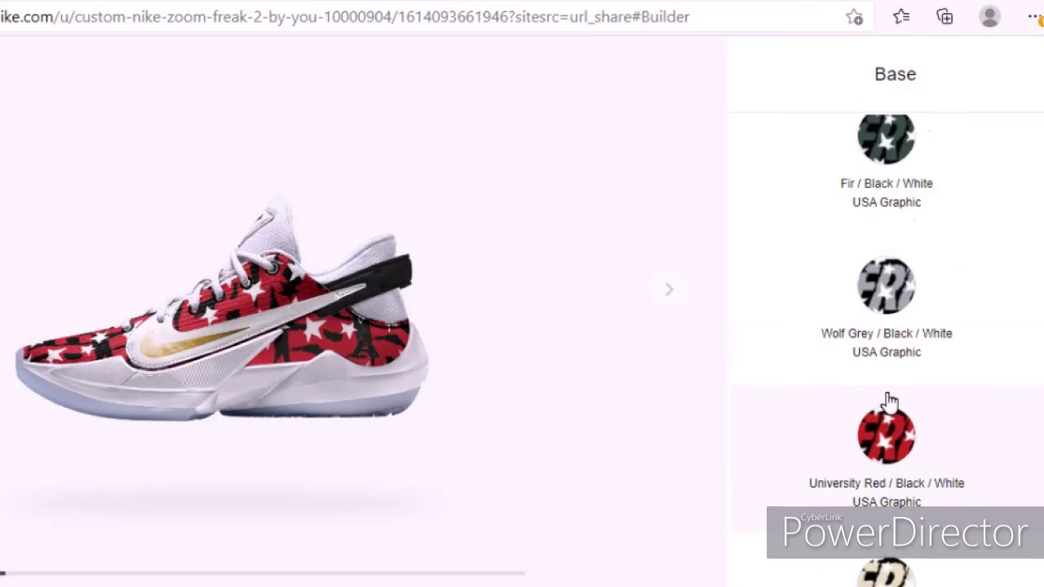
scroll(910, 367, "up", 2)
scroll(910, 366, "up", 3)
scroll(906, 359, "up", 3)
scroll(905, 361, "up", 5)
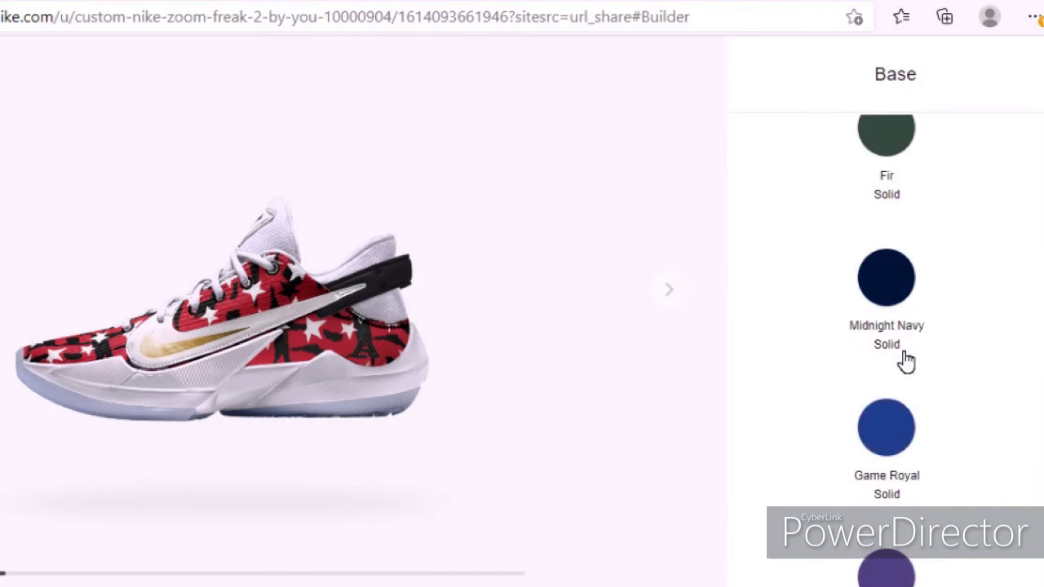
scroll(906, 361, "up", 4)
scroll(928, 491, "down", 3)
scroll(858, 432, "up", 2)
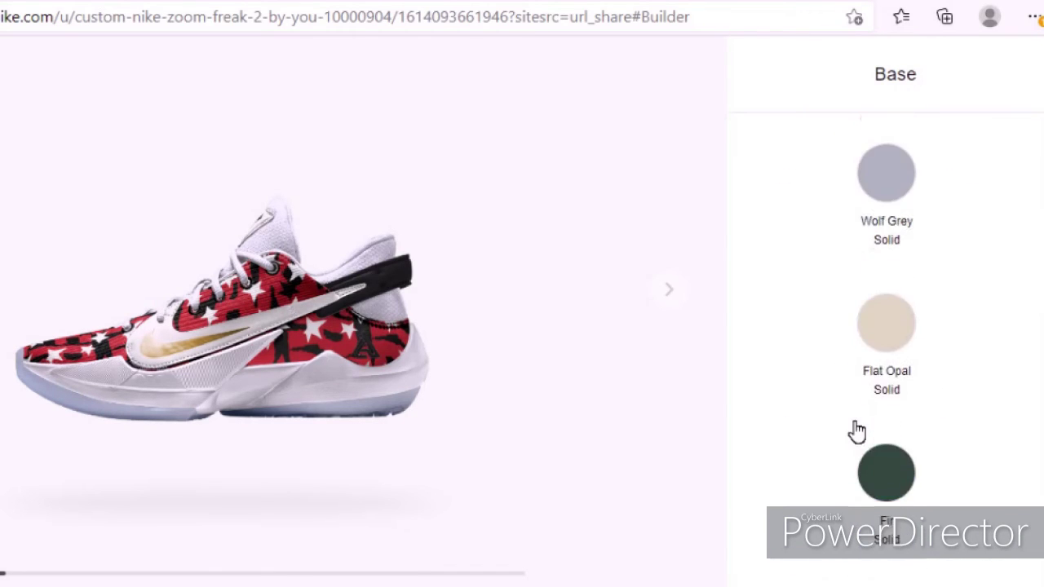
scroll(862, 429, "up", 2)
scroll(867, 429, "down", 4)
scroll(873, 433, "up", 6)
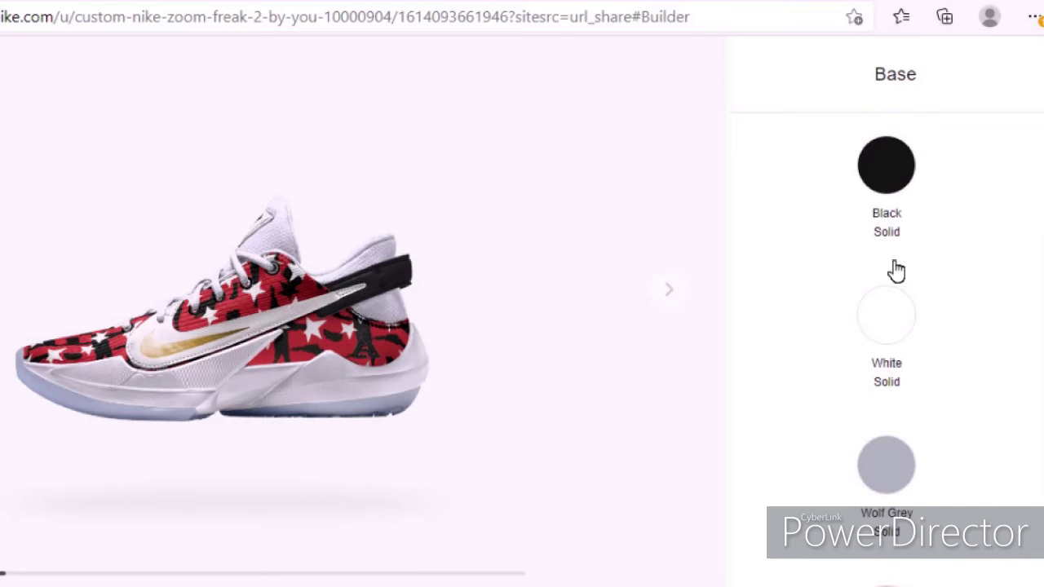
scroll(911, 386, "down", 5)
scroll(914, 387, "down", 3)
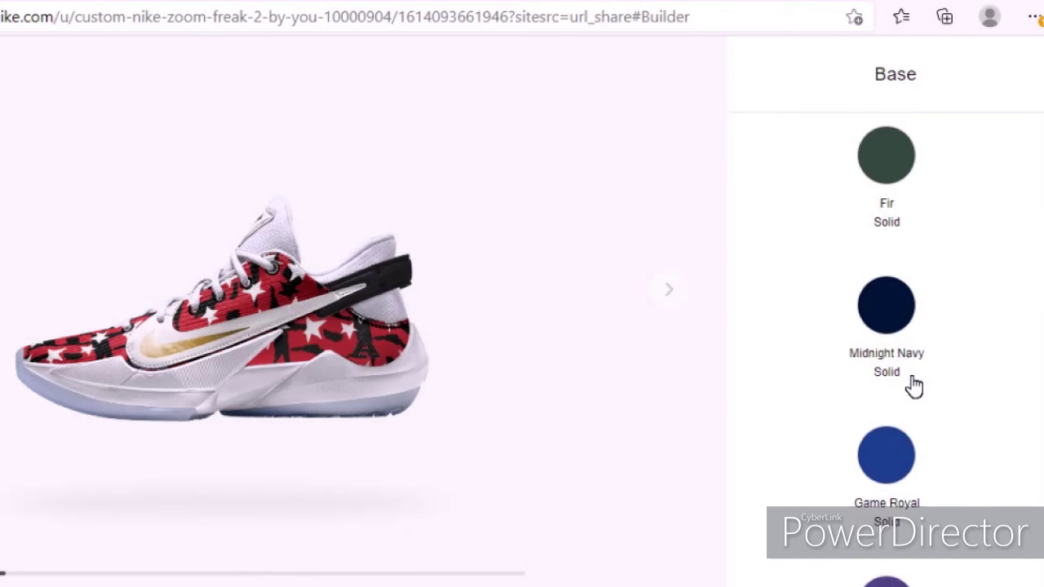
left_click(891, 196)
scroll(930, 342, "down", 5)
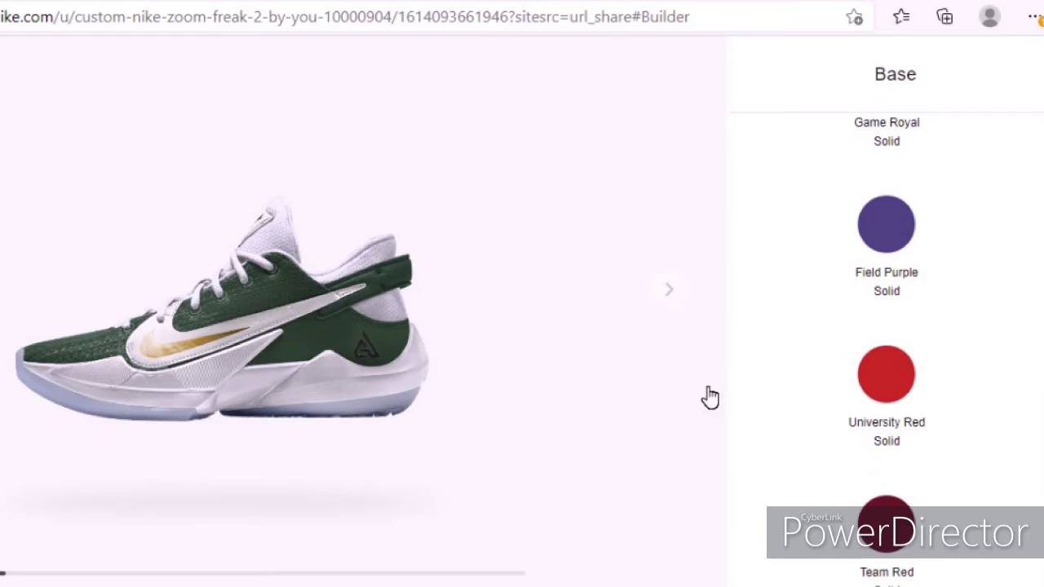
scroll(996, 196, "down", 5)
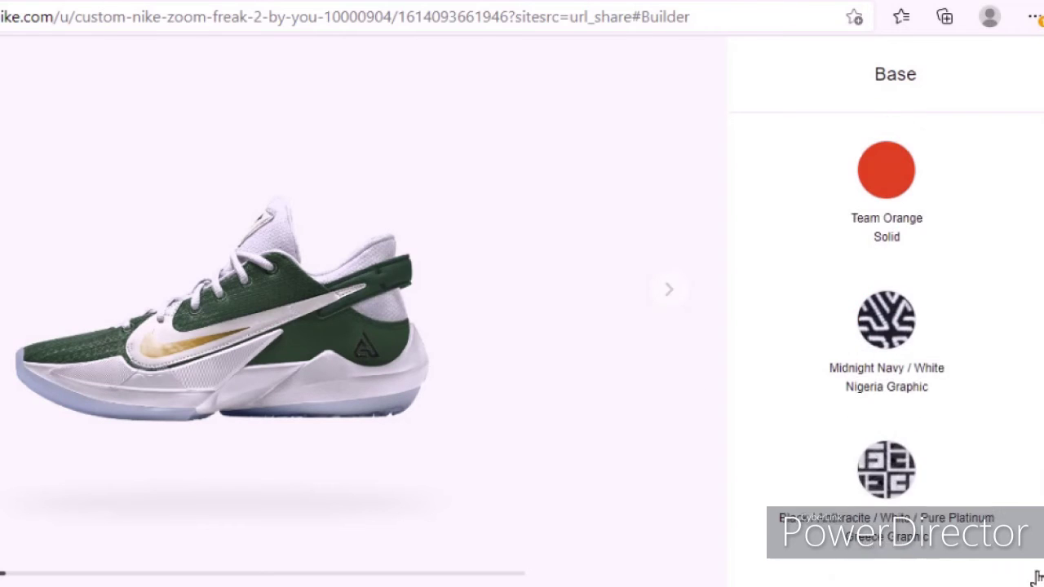
scroll(906, 400, "down", 5)
scroll(917, 412, "down", 3)
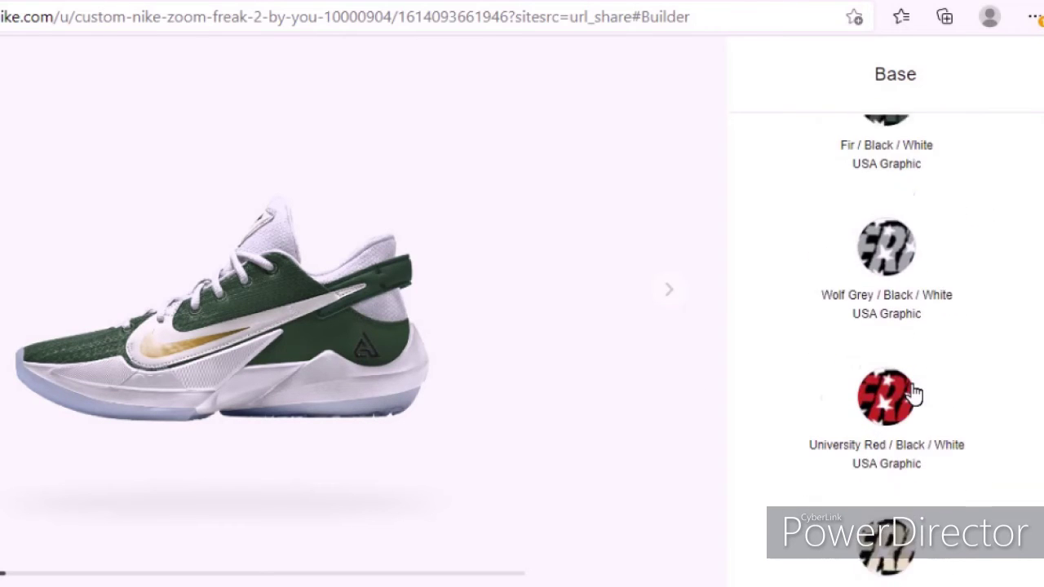
scroll(923, 421, "up", 5)
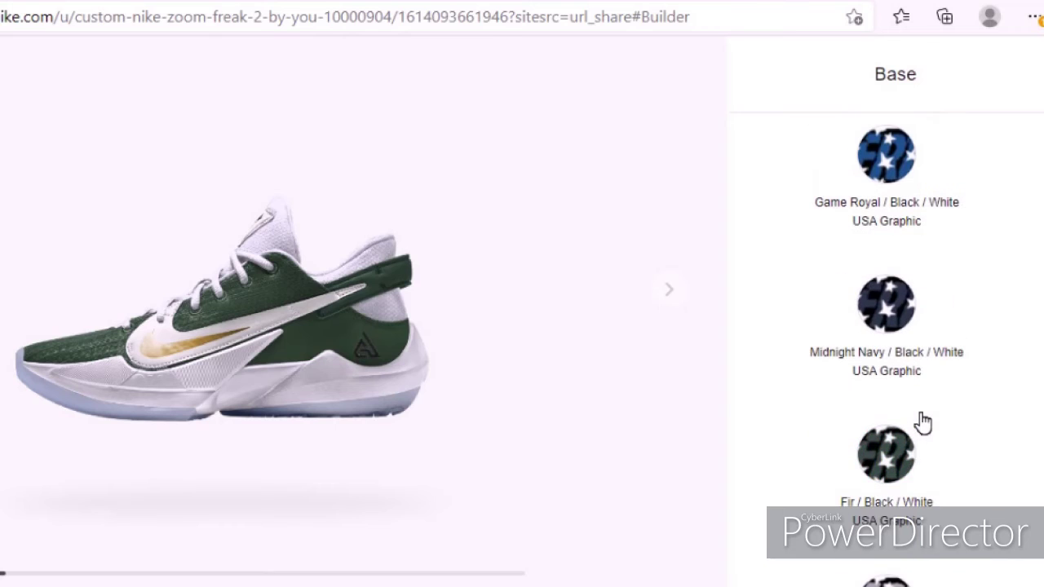
left_click(903, 453)
Cycle the base through Game Royal, Field Purple, White and University Red, settling on Flat Opal.
scroll(900, 445, "up", 5)
scroll(899, 444, "up", 4)
scroll(899, 445, "up", 3)
scroll(900, 441, "up", 4)
scroll(900, 441, "down", 1)
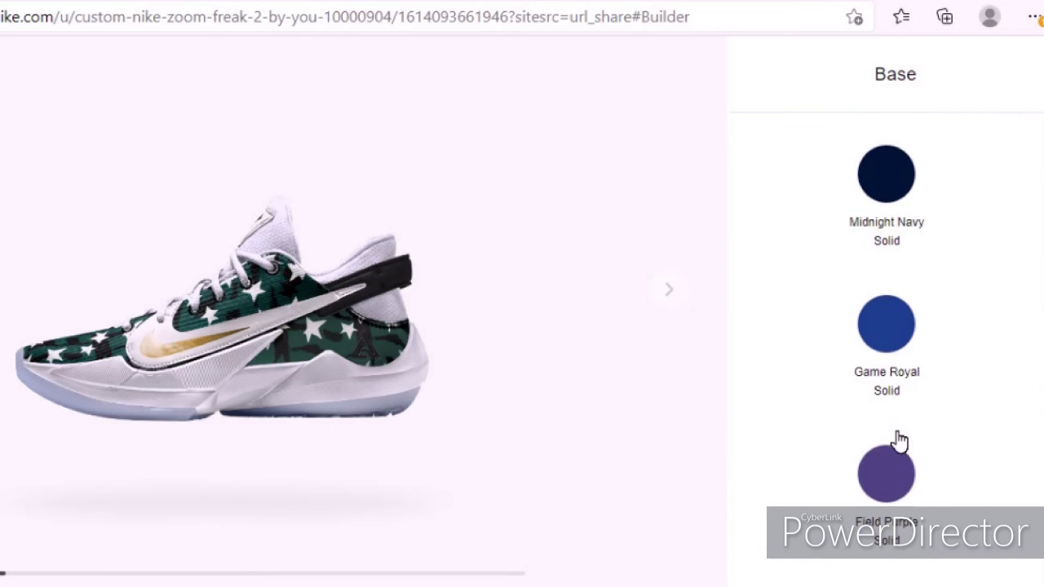
left_click(884, 322)
scroll(889, 432, "down", 2)
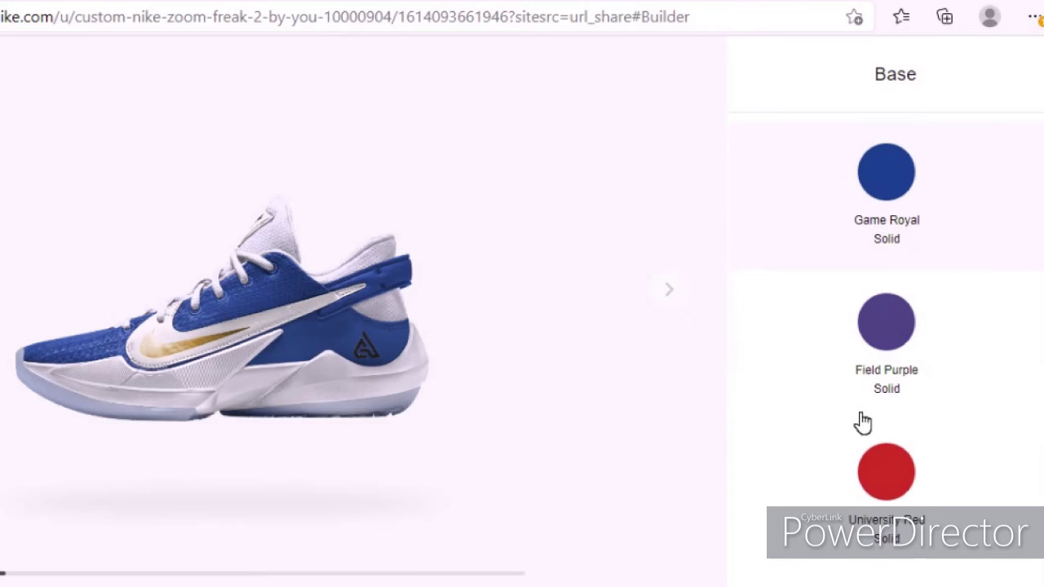
scroll(870, 391, "up", 3)
left_click(909, 558)
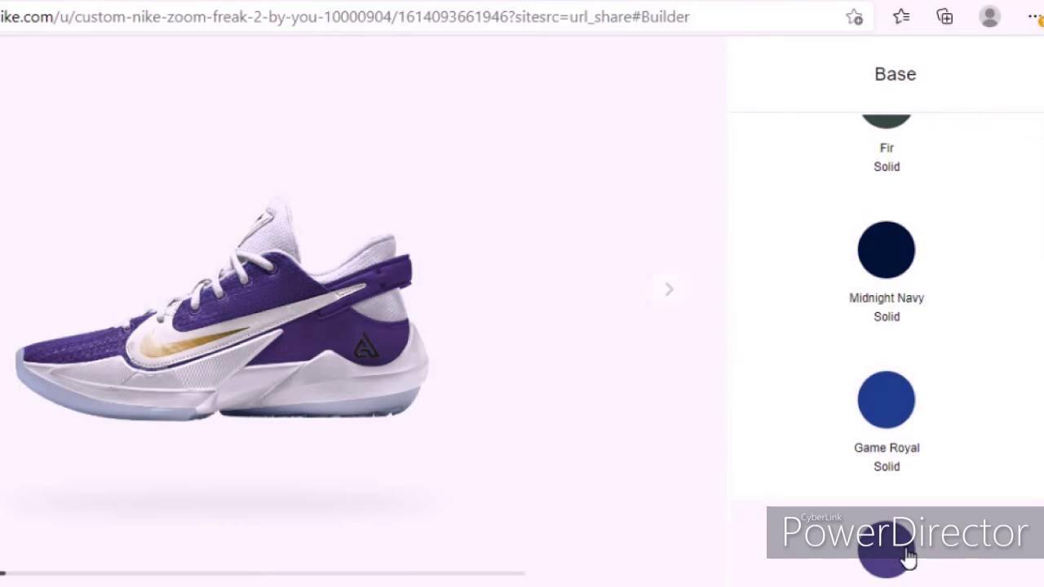
scroll(905, 544, "up", 4)
scroll(893, 513, "up", 1)
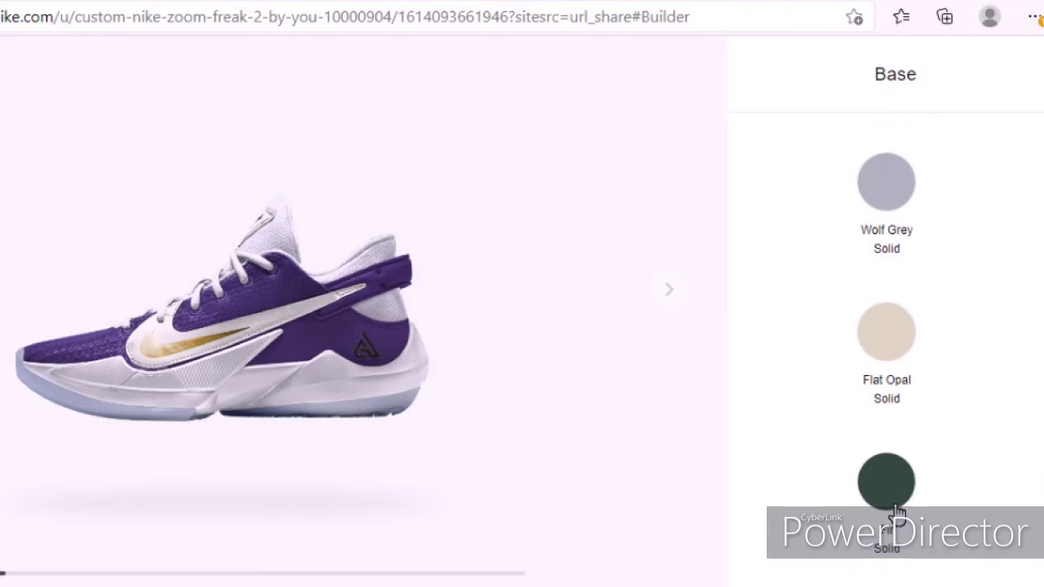
scroll(893, 513, "up", 2)
scroll(893, 513, "up", 2)
left_click(903, 319)
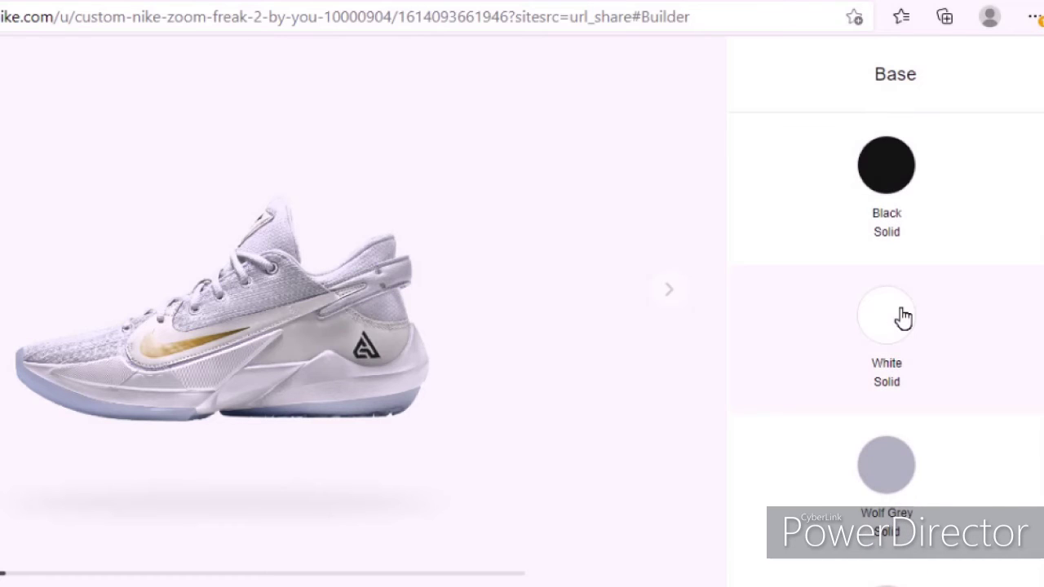
scroll(881, 396, "down", 2)
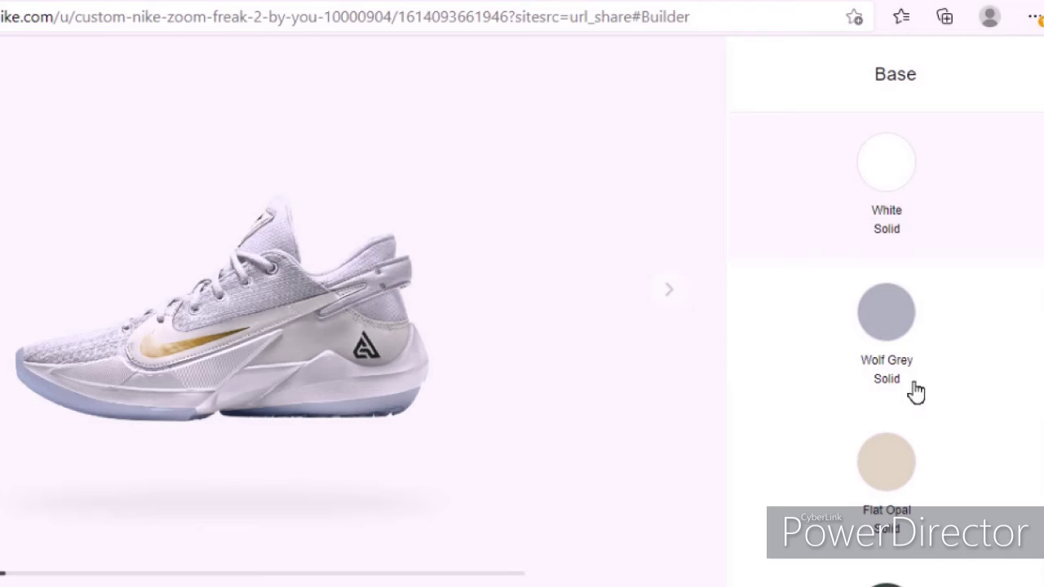
scroll(927, 466, "down", 5)
scroll(930, 465, "down", 2)
scroll(922, 461, "down", 5)
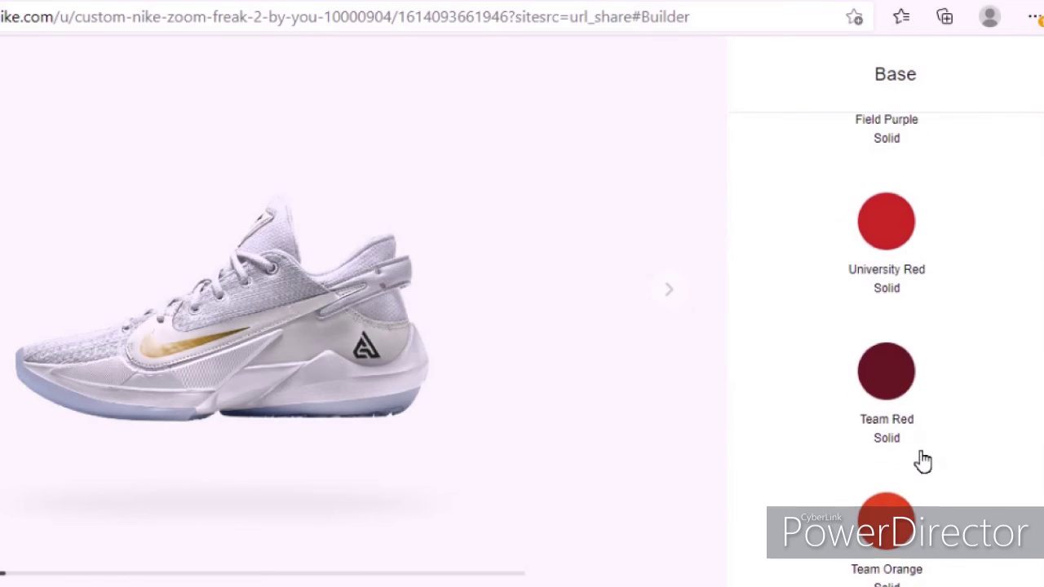
left_click(865, 226)
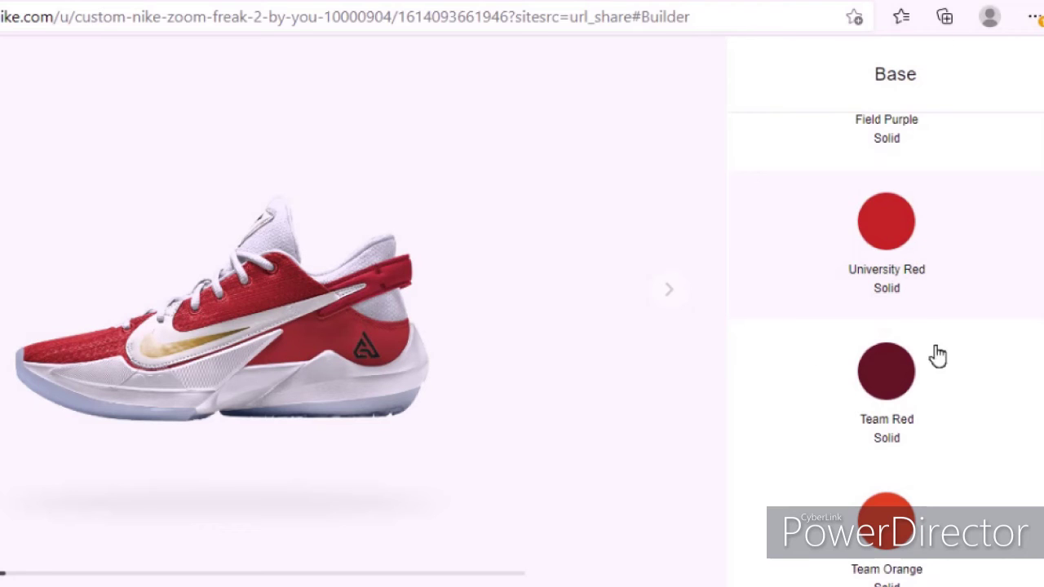
scroll(967, 356, "down", 5)
scroll(967, 356, "down", 3)
scroll(967, 357, "up", 10)
scroll(970, 364, "up", 6)
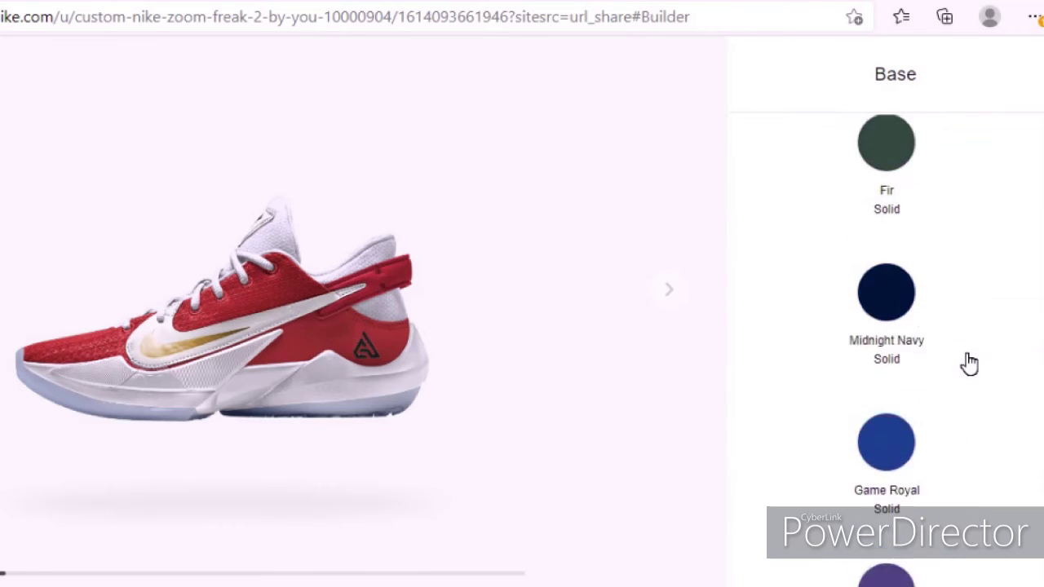
scroll(970, 361, "up", 5)
scroll(970, 363, "down", 5)
scroll(970, 364, "up", 3)
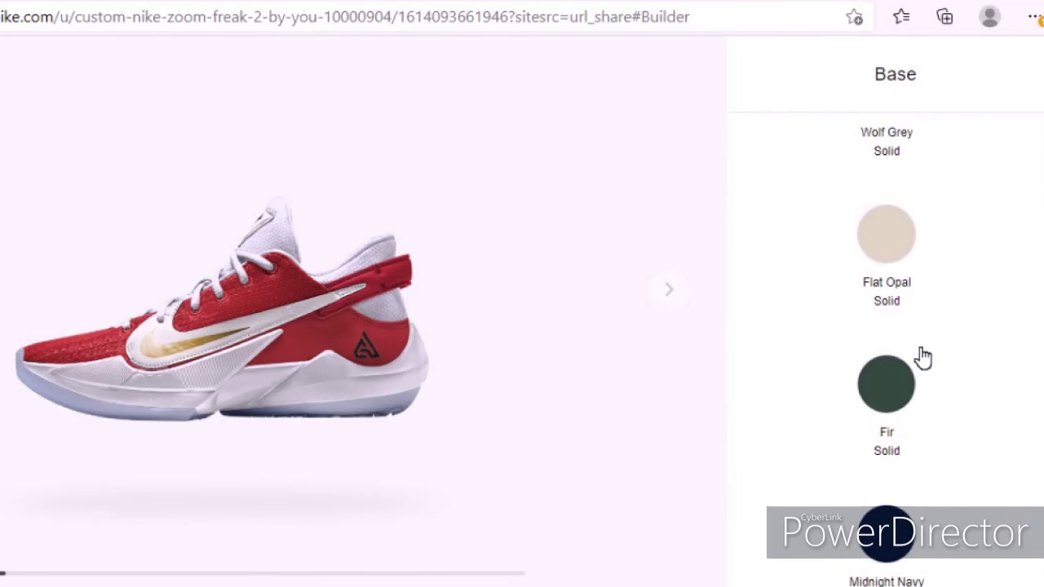
left_click(906, 243)
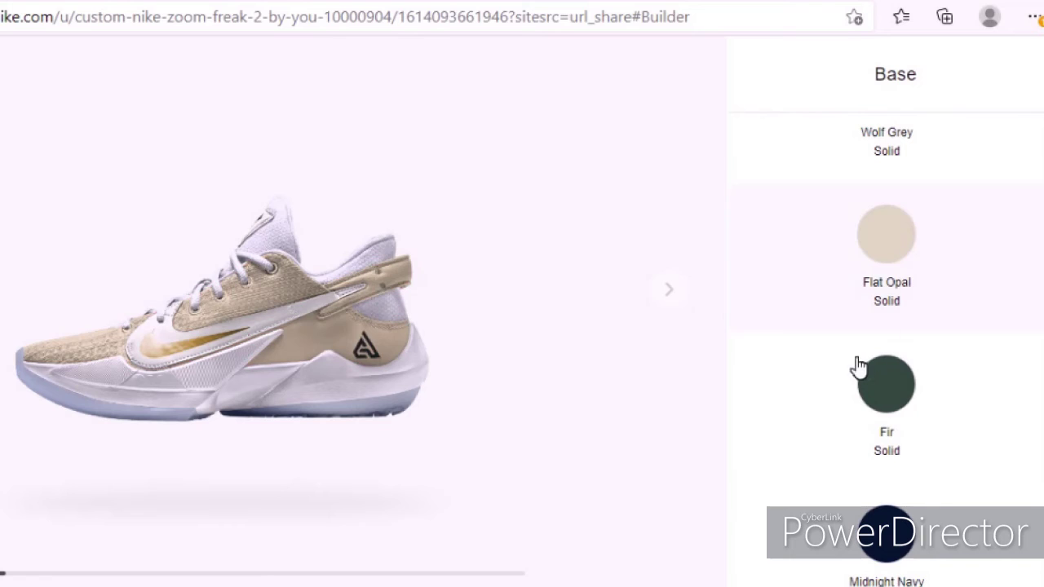
Make the bootie University Red.
left_click(394, 311)
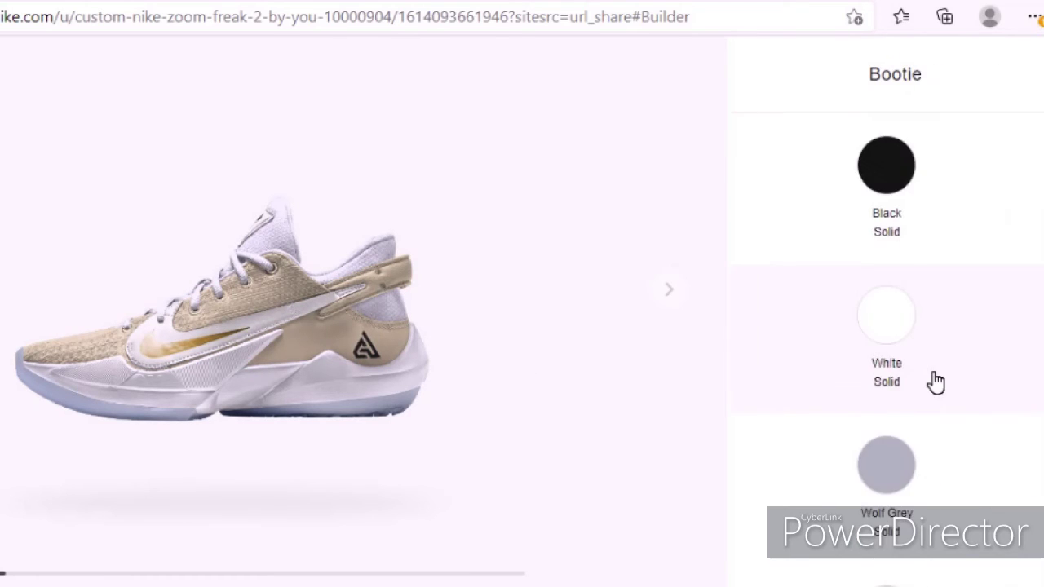
scroll(933, 381, "down", 6)
scroll(932, 380, "down", 6)
scroll(932, 380, "down", 2)
left_click(882, 144)
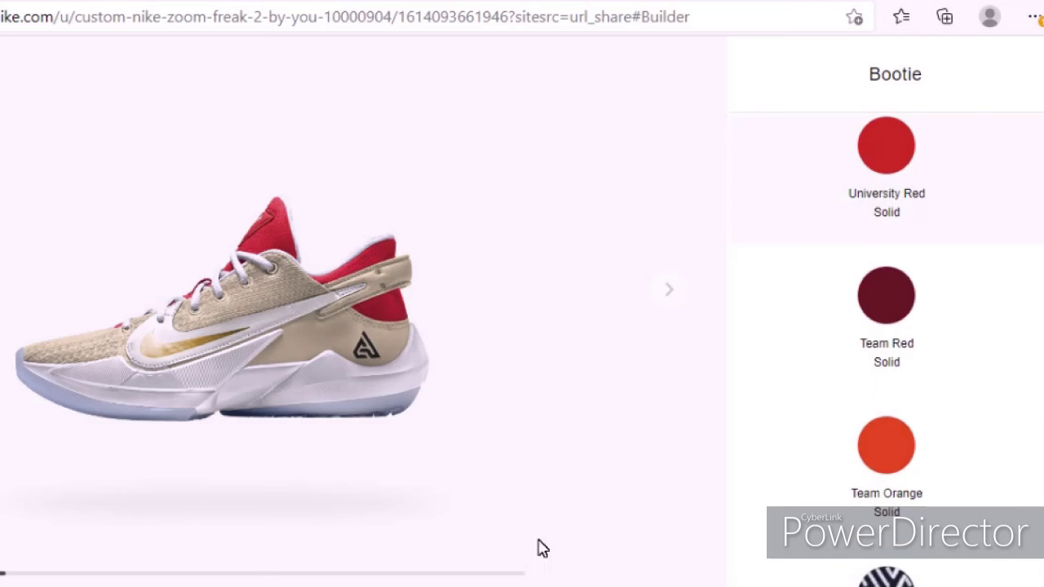
left_click(210, 372)
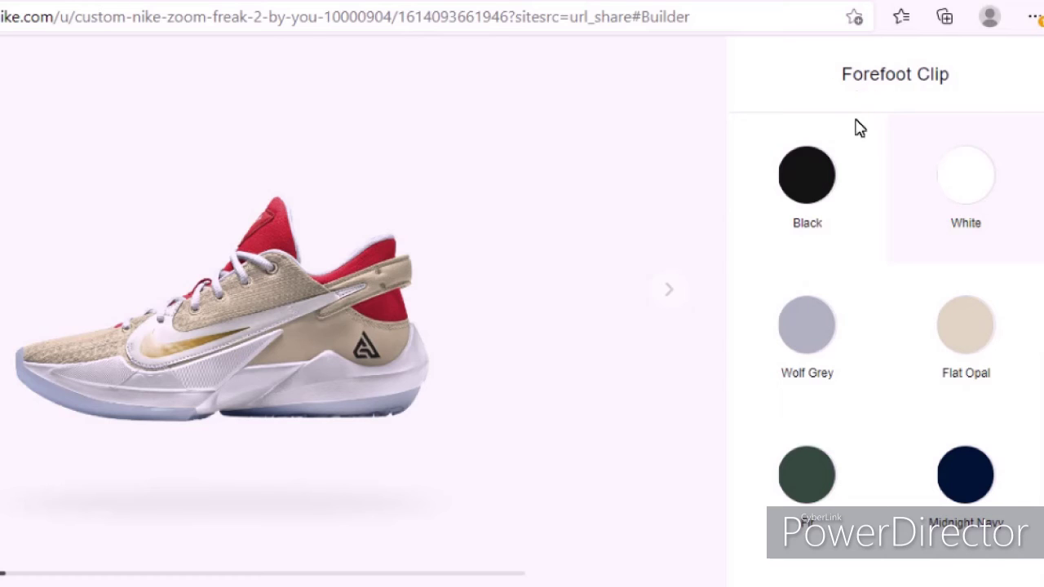
Make the forefoot clip University Red and the midsole Flat Opal, after trying a red midsole.
scroll(913, 408, "down", 5)
scroll(827, 337, "down", 1)
left_click(795, 342)
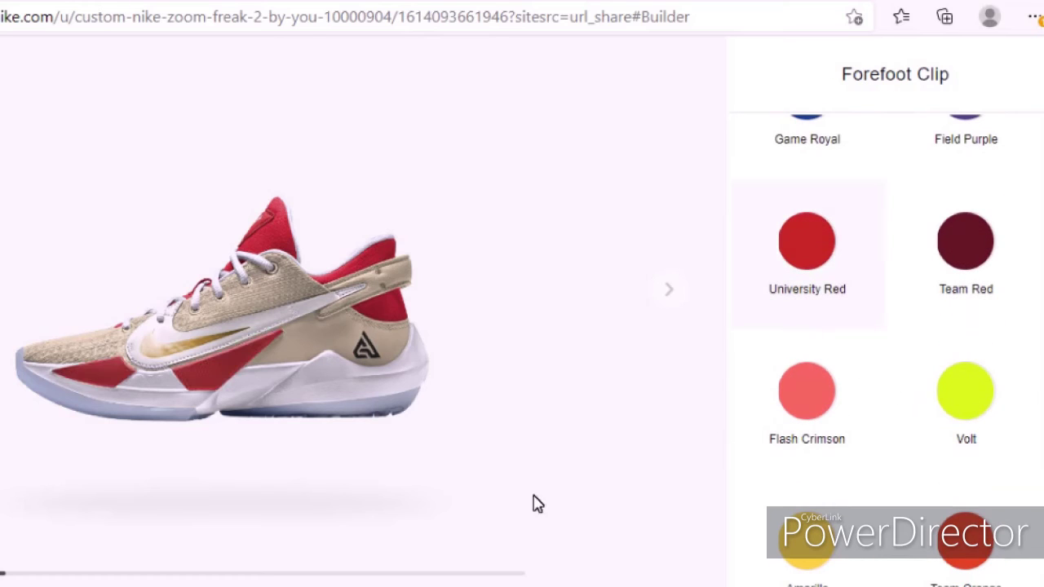
left_click(163, 387)
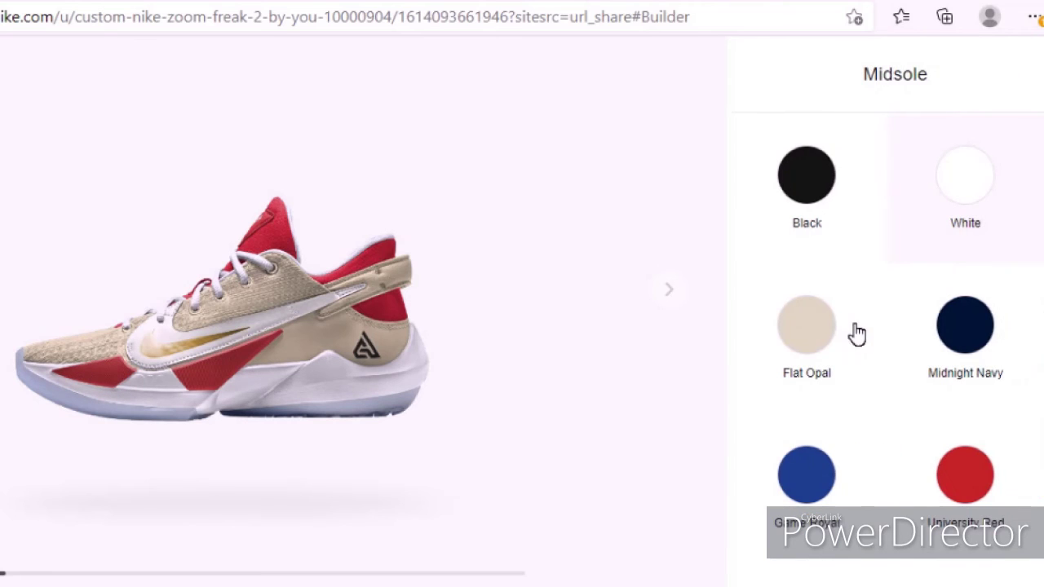
left_click(988, 475)
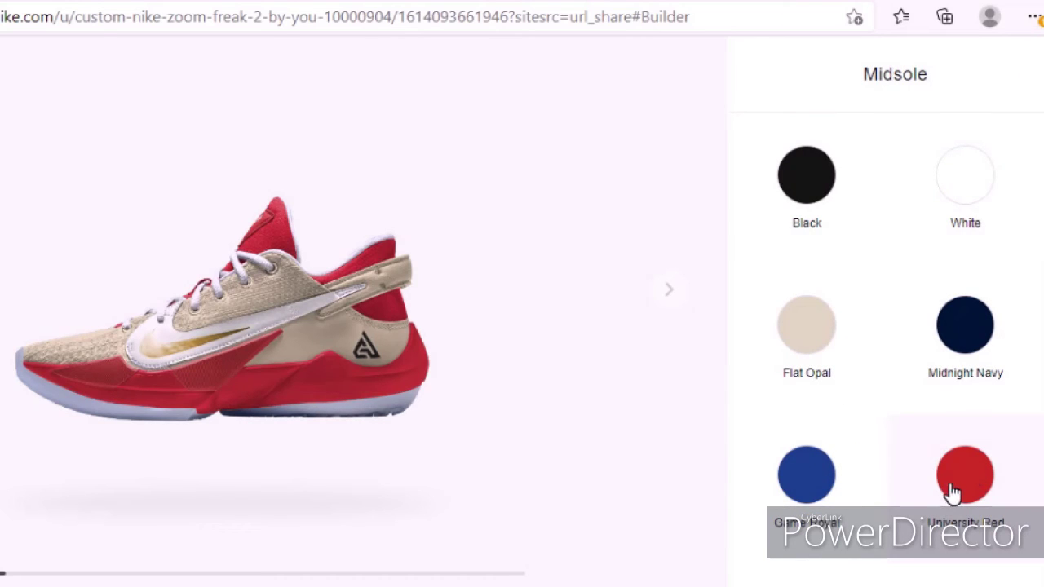
left_click(801, 353)
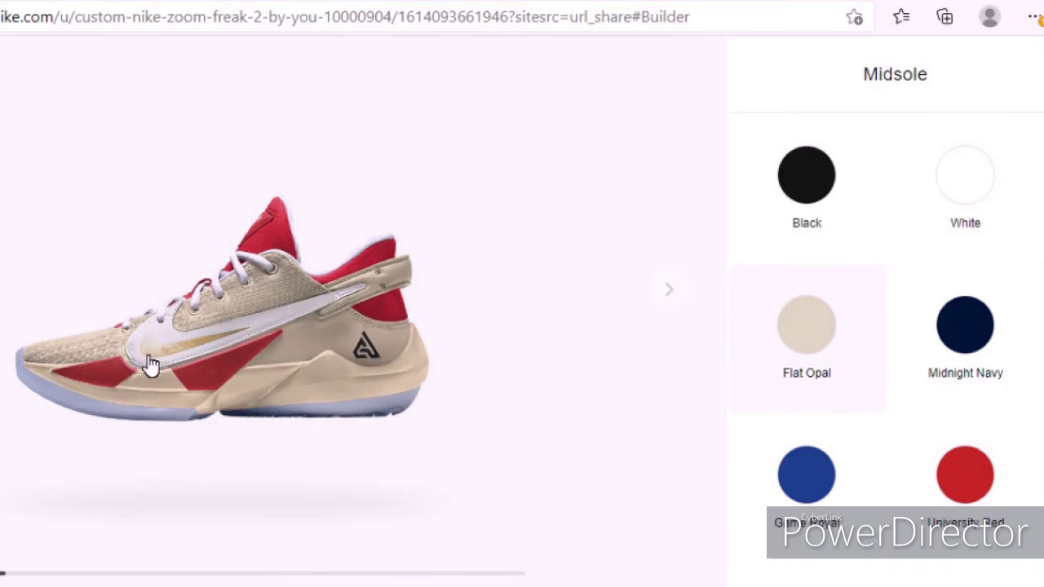
Make the swoosh and small swoosh University Red.
left_click(282, 331)
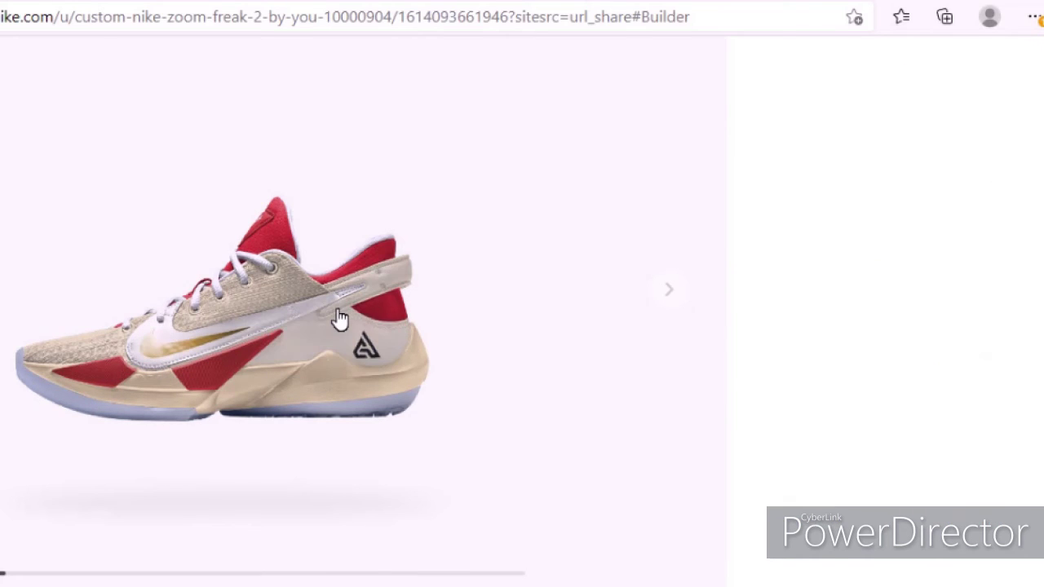
scroll(926, 367, "down", 5)
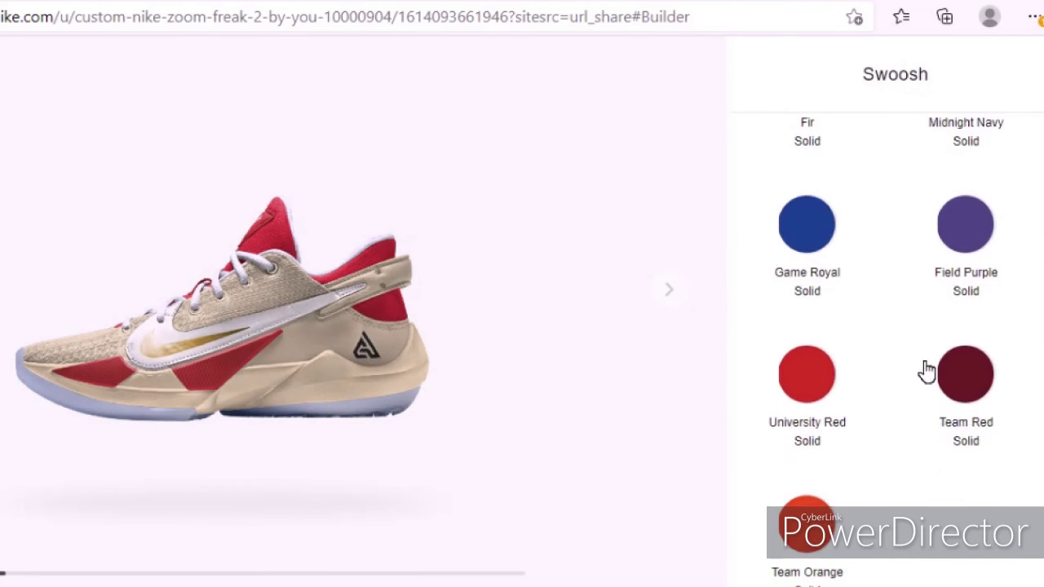
left_click(800, 369)
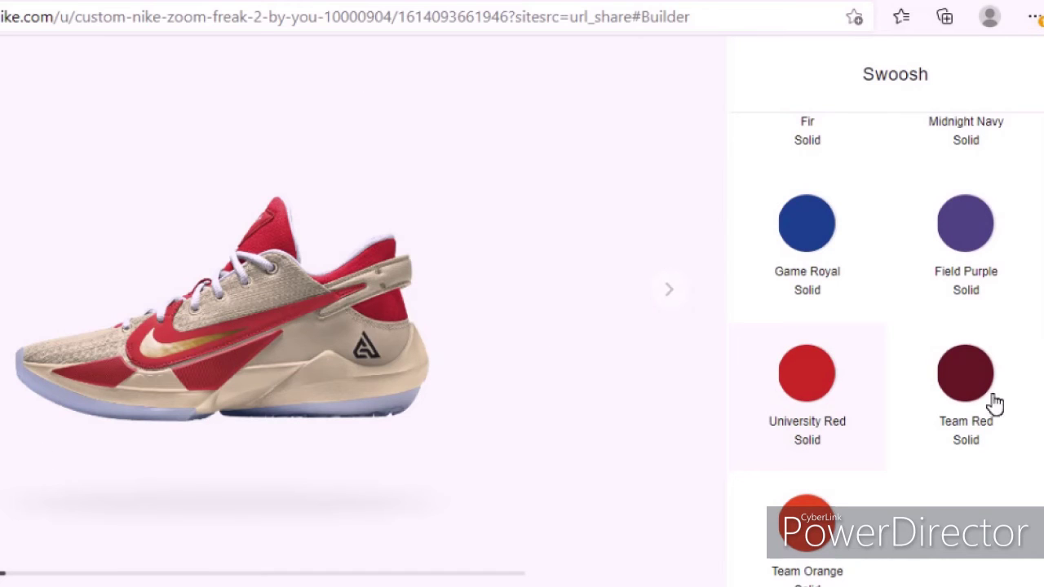
left_click(179, 358)
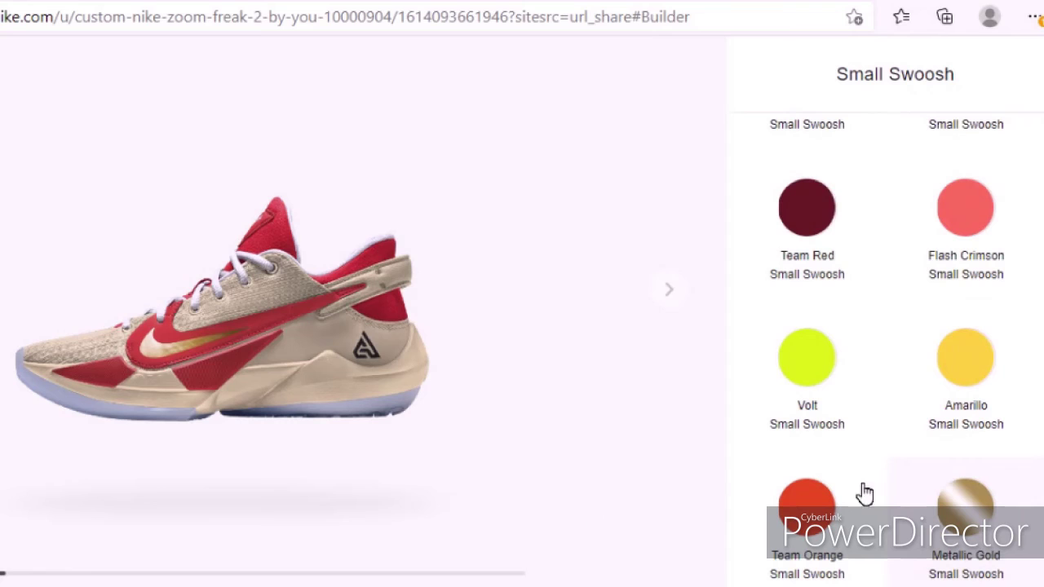
scroll(955, 280, "up", 3)
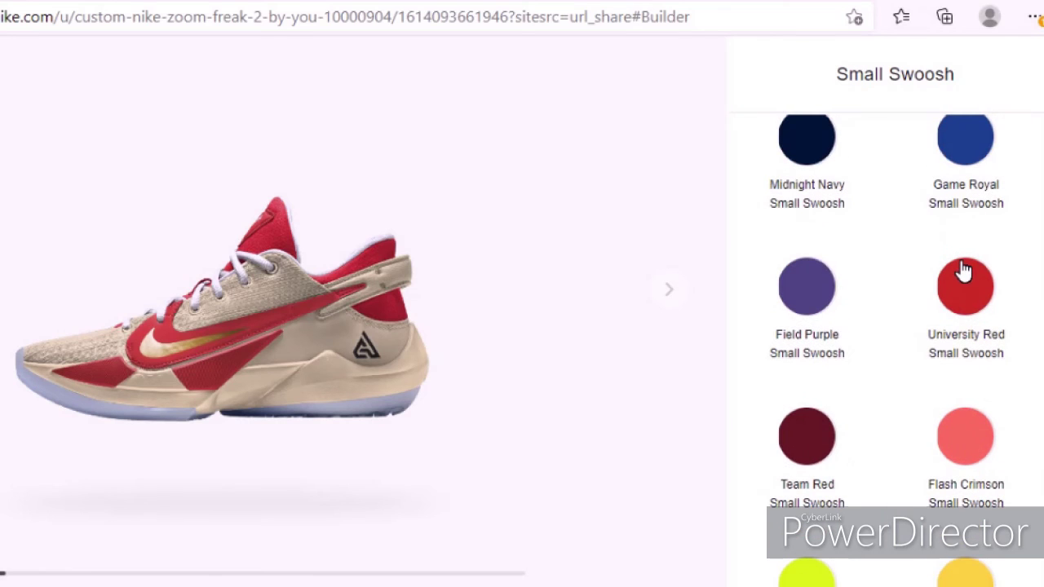
left_click(962, 271)
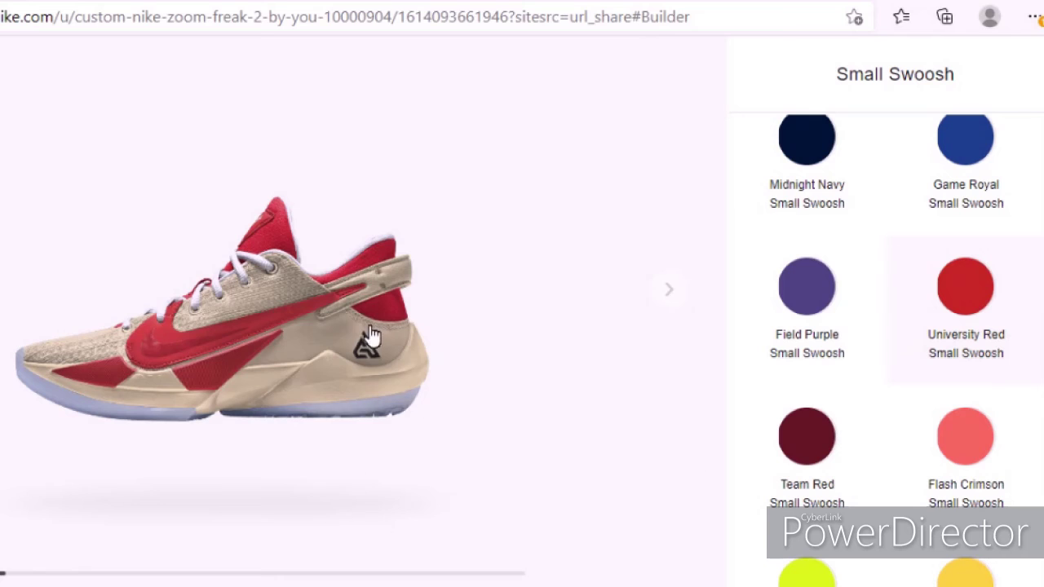
left_click(64, 400)
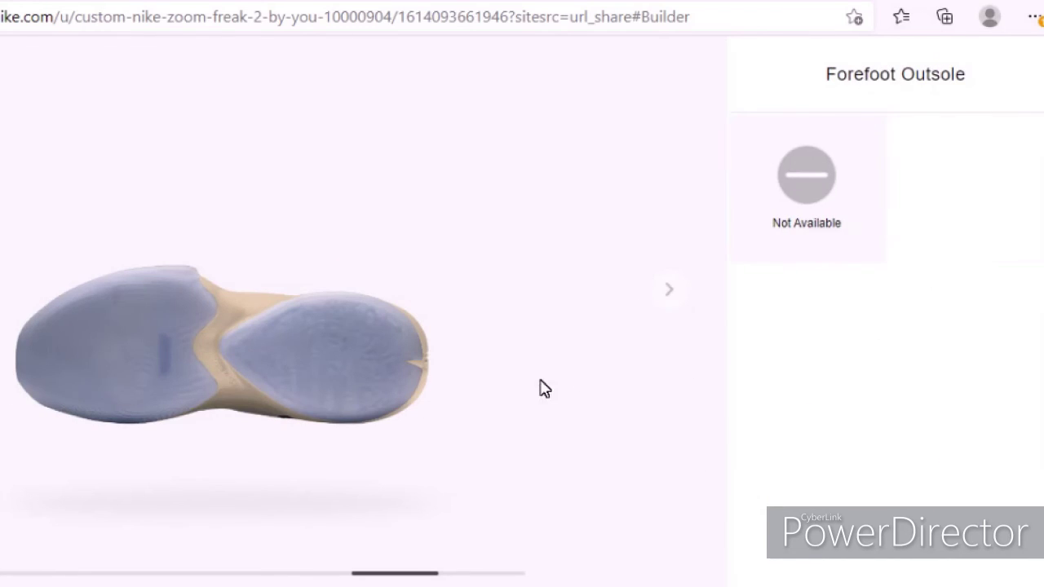
Set the heel outsole and the forefoot outsole to University Red.
left_click(338, 413)
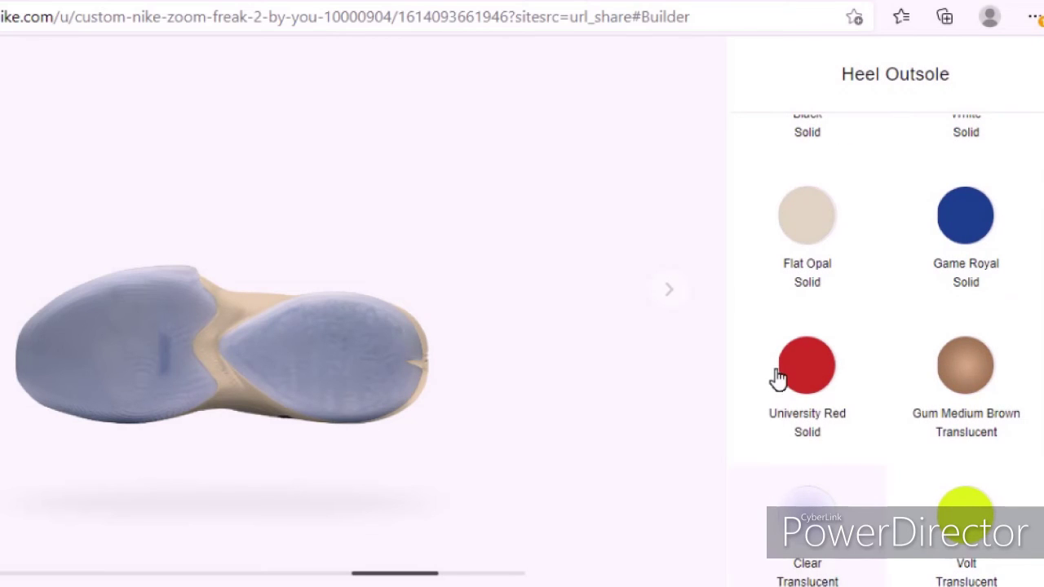
left_click(783, 379)
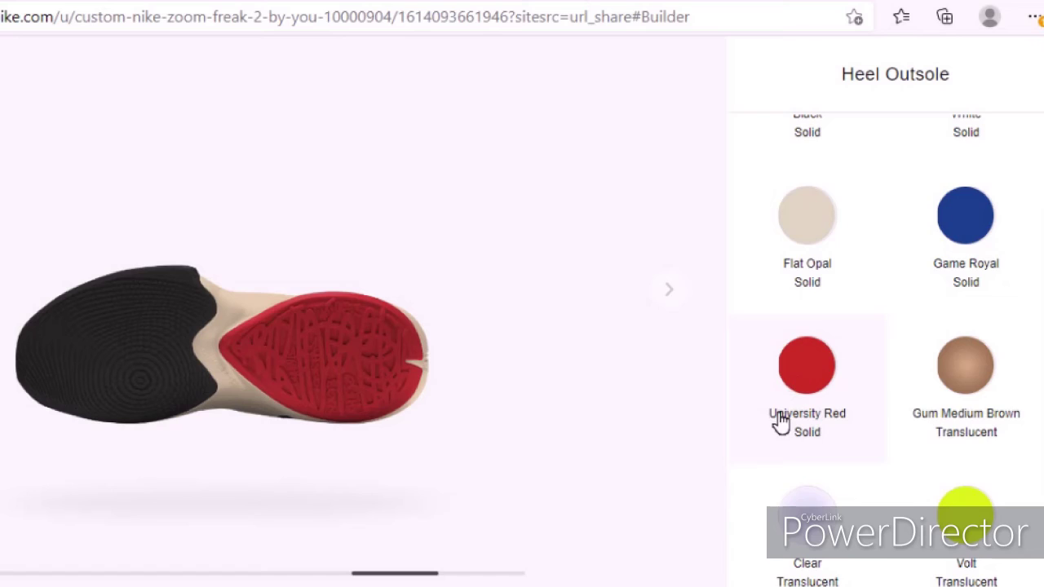
scroll(779, 419, "down", 1)
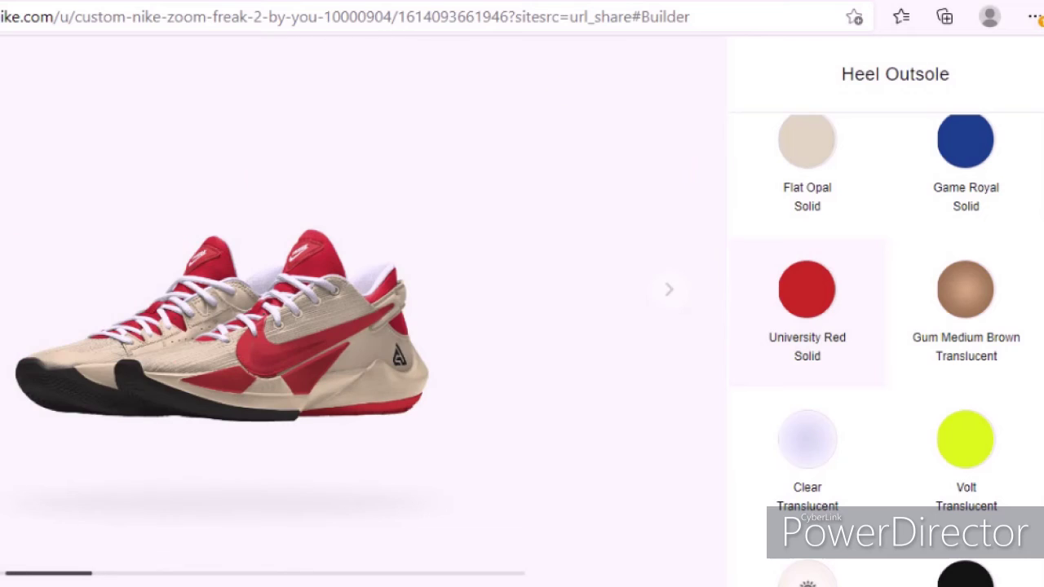
left_click(165, 402)
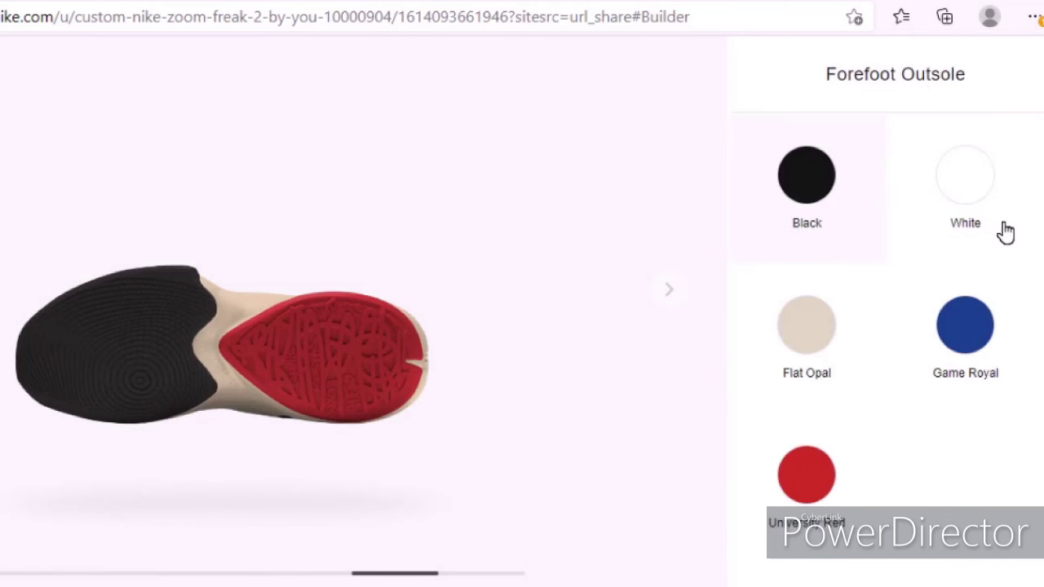
left_click(849, 473)
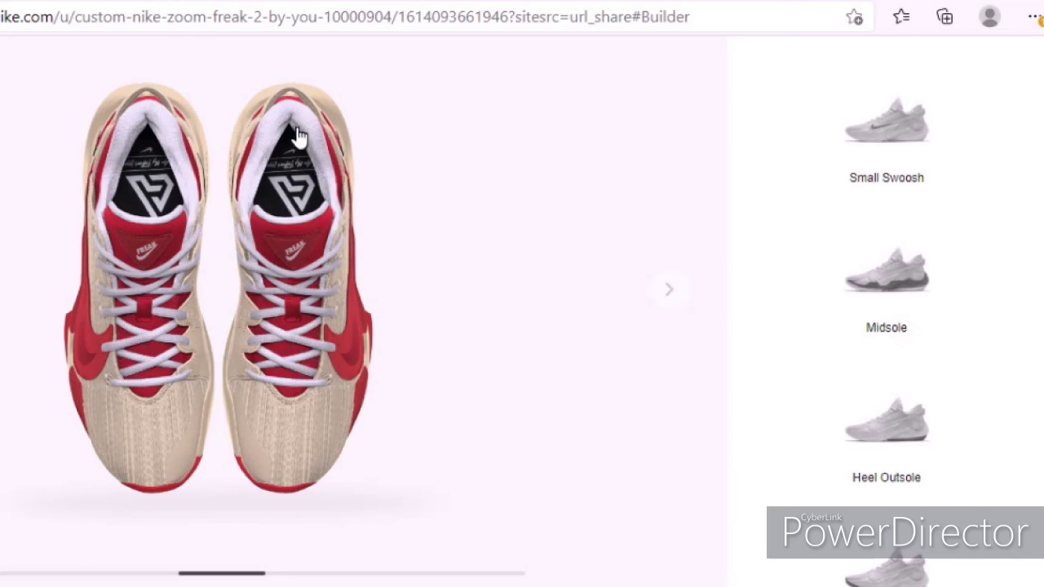
Make the lining University Red.
left_click(298, 124)
scroll(1037, 345, "down", 2)
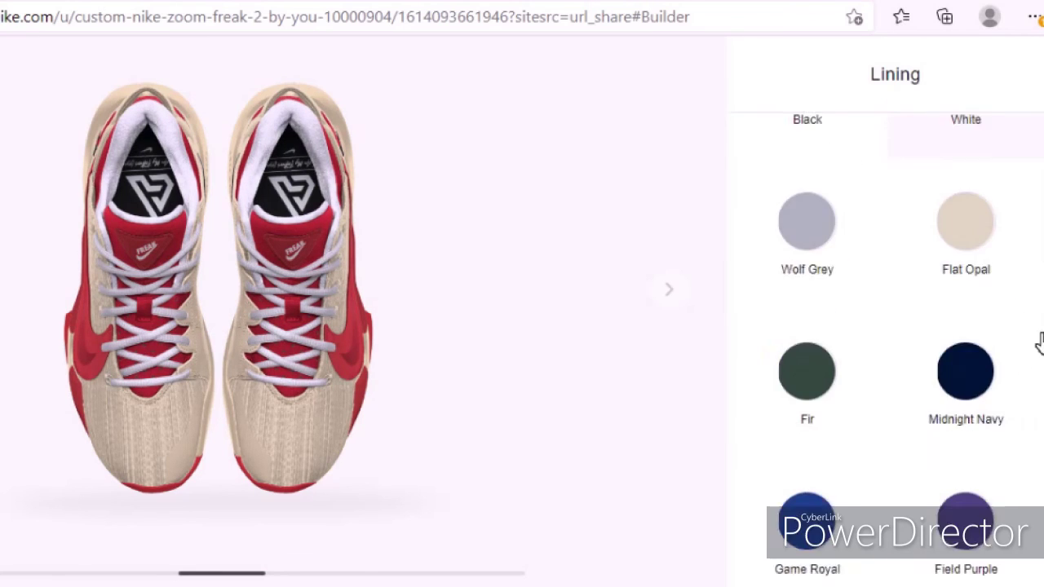
scroll(900, 430, "down", 2)
left_click(843, 499)
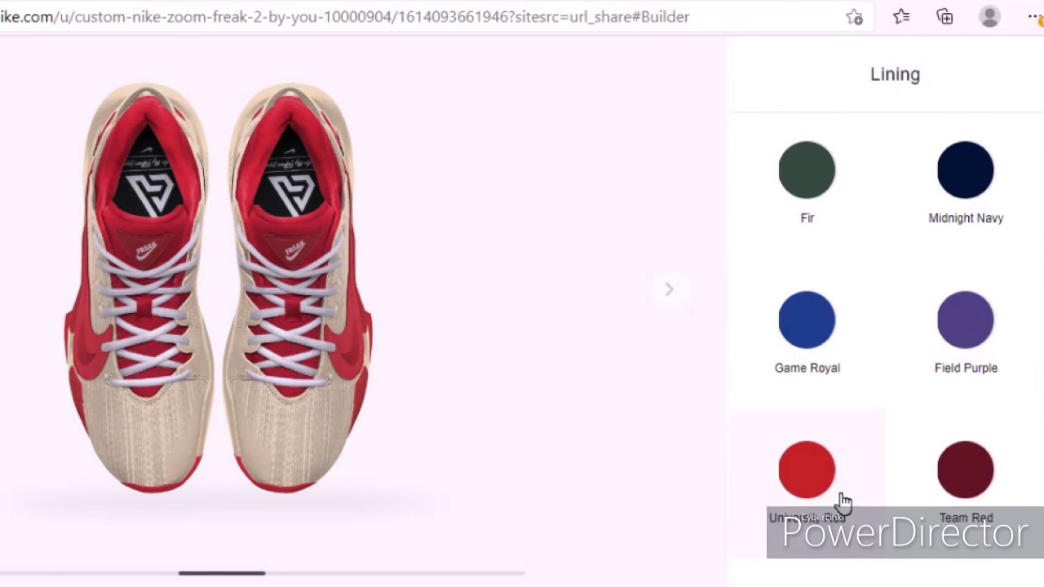
Review the bootie colour options, then make the laces Black.
left_click(317, 320)
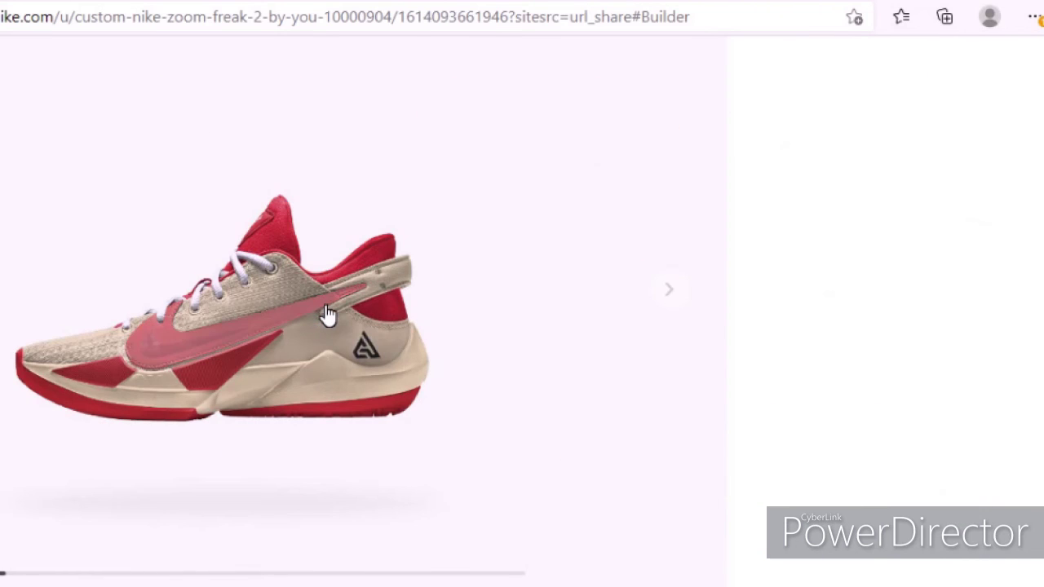
scroll(922, 259, "down", 5)
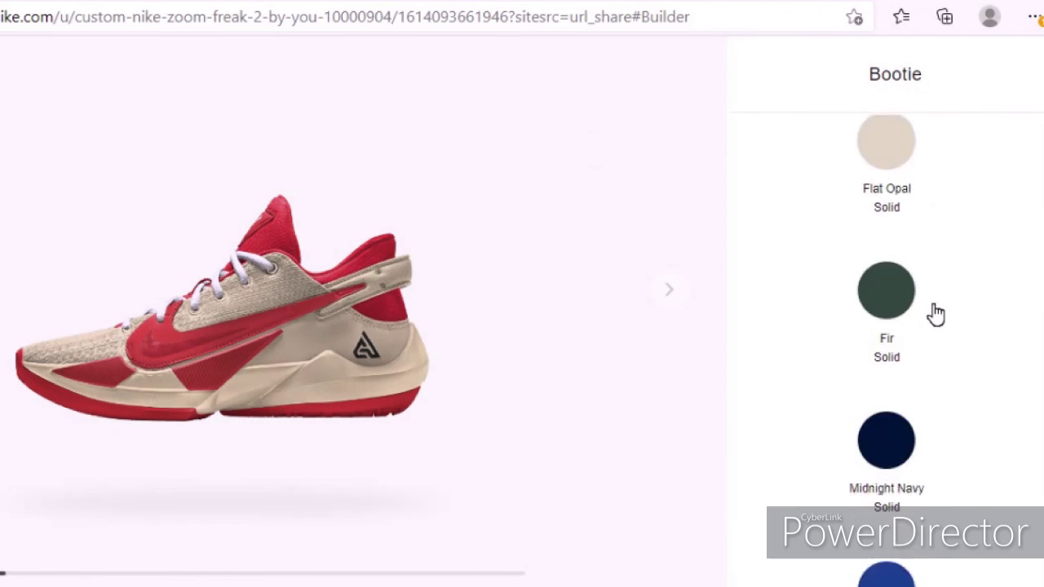
scroll(930, 310, "down", 5)
scroll(936, 314, "down", 5)
scroll(974, 247, "up", 2)
scroll(971, 259, "up", 2)
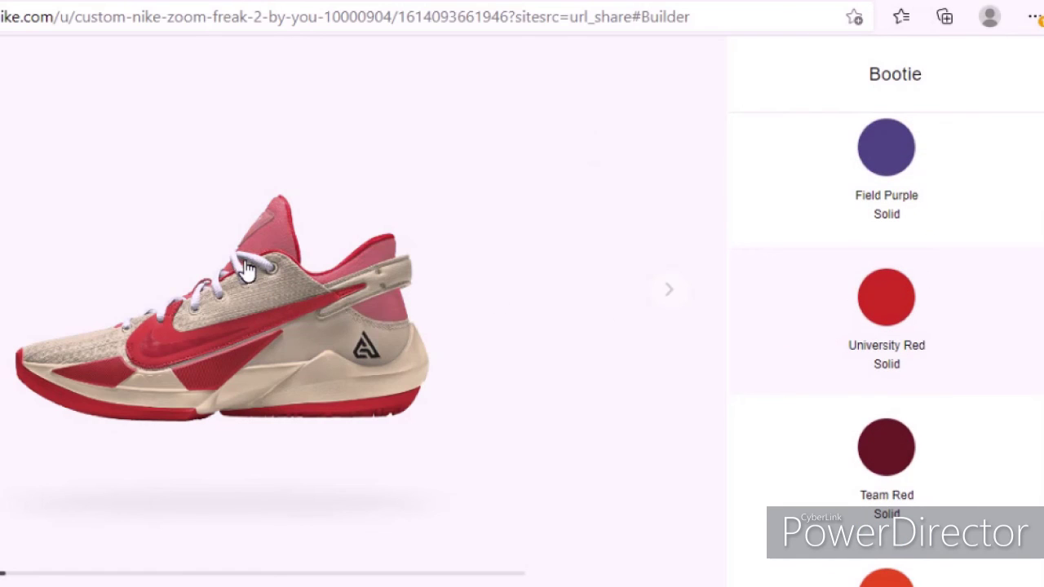
left_click(205, 302)
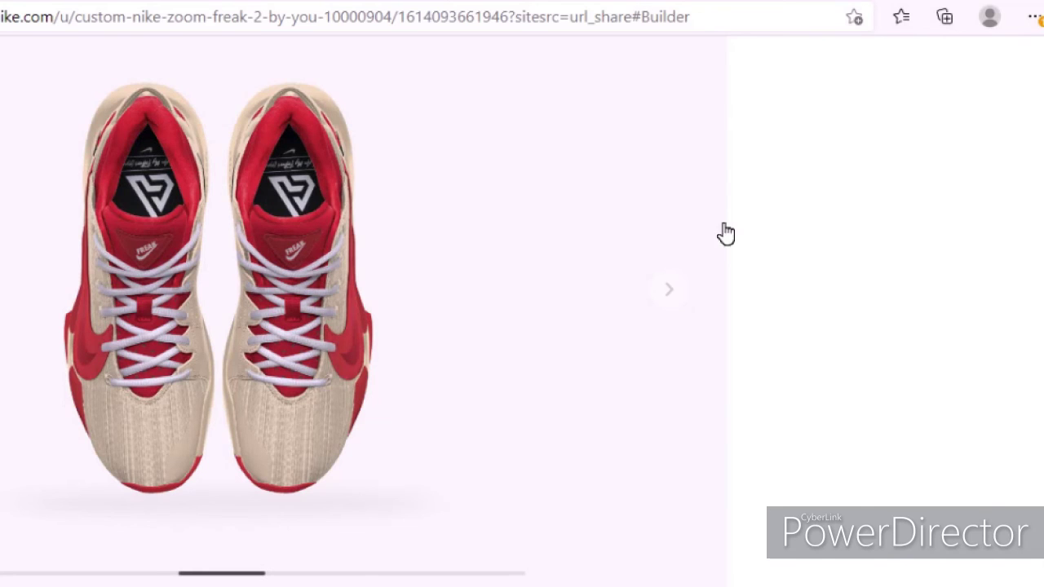
left_click(820, 212)
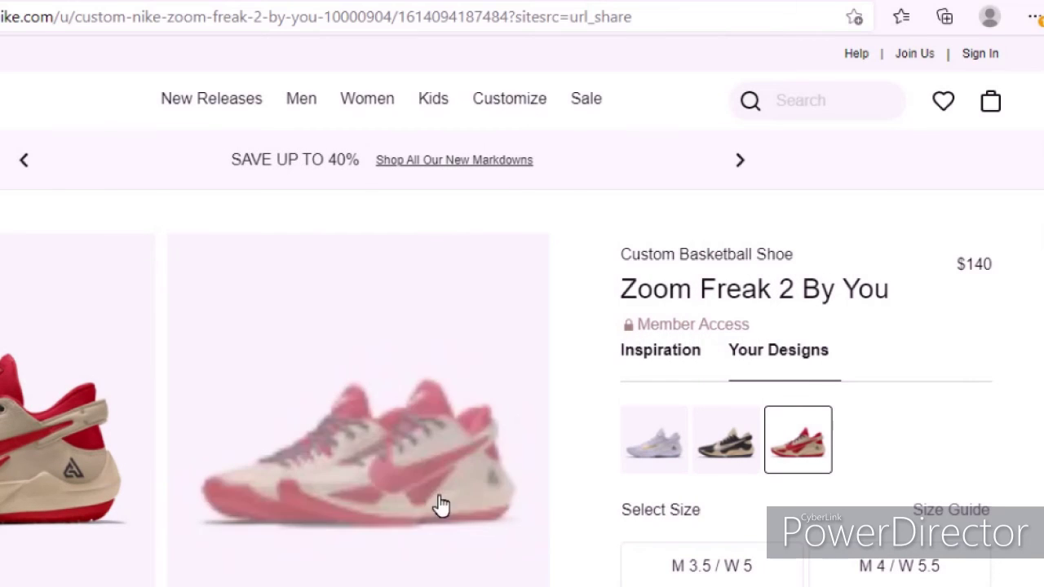
Scroll the product page to view the saved red and Flat Opal design.
scroll(187, 339, "down", 2)
Compare the saved black and Flat Opal design with the red and Flat Opal one.
scroll(187, 339, "down", 2)
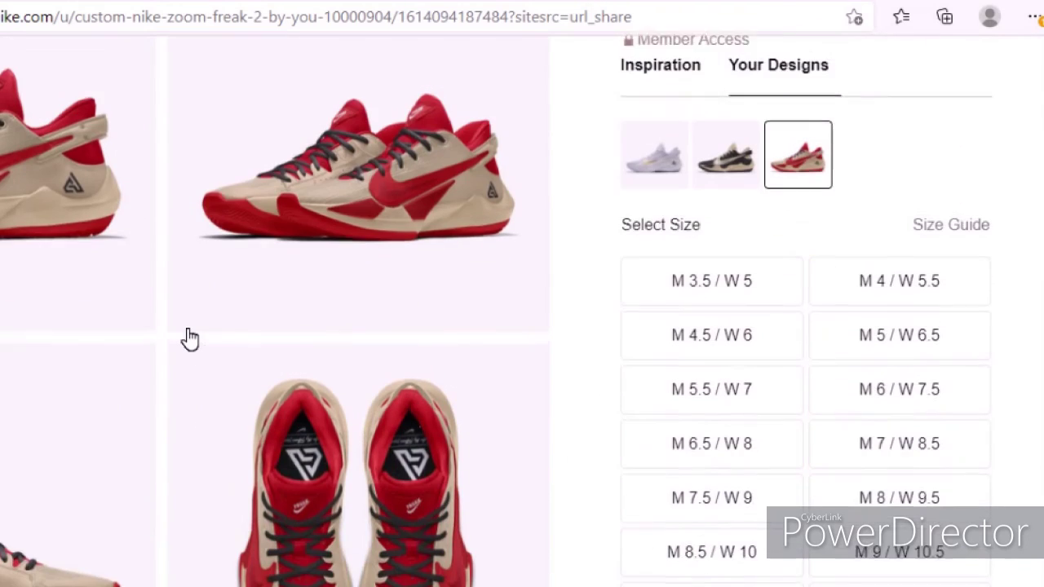
scroll(187, 339, "down", 1)
scroll(187, 338, "down", 1)
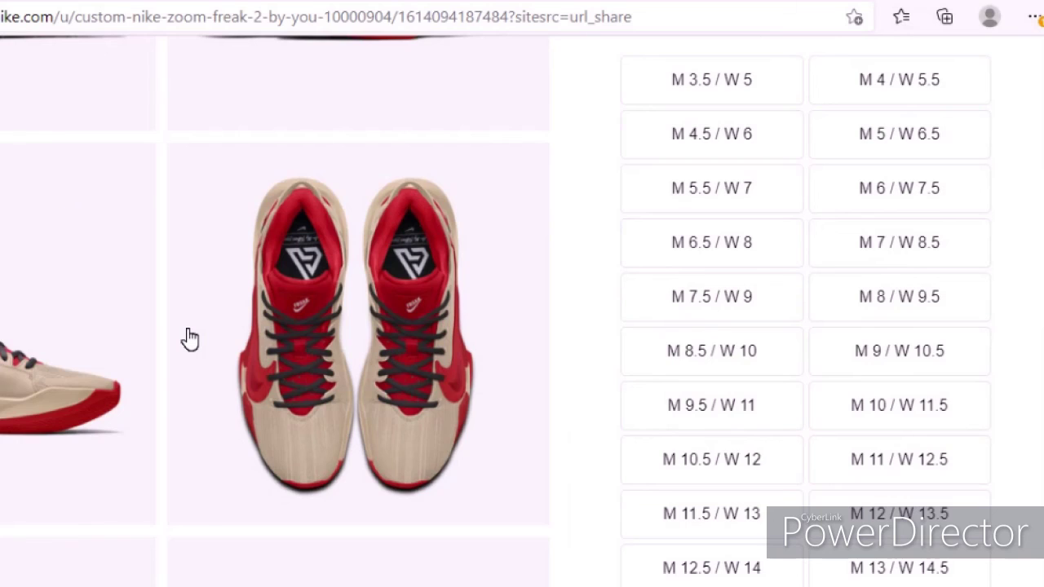
scroll(187, 338, "up", 2)
scroll(187, 338, "up", 3)
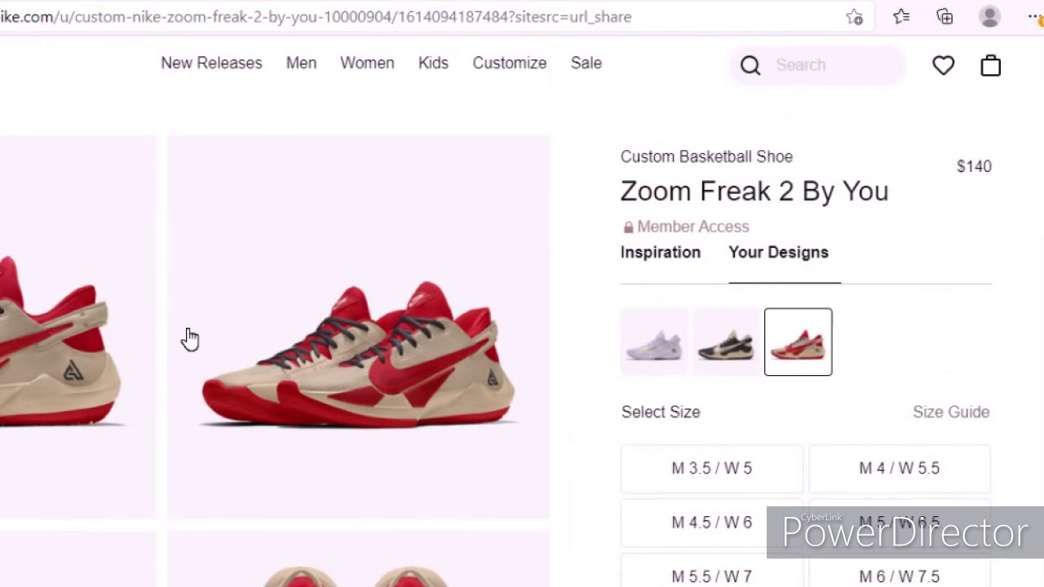
left_click(728, 342)
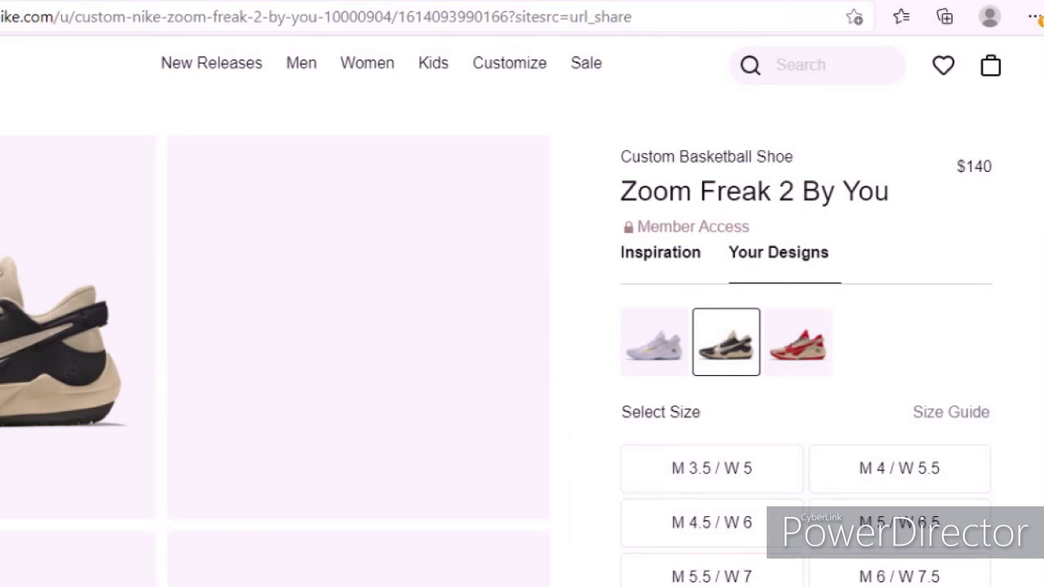
scroll(96, 326, "down", 1)
scroll(98, 326, "down", 3)
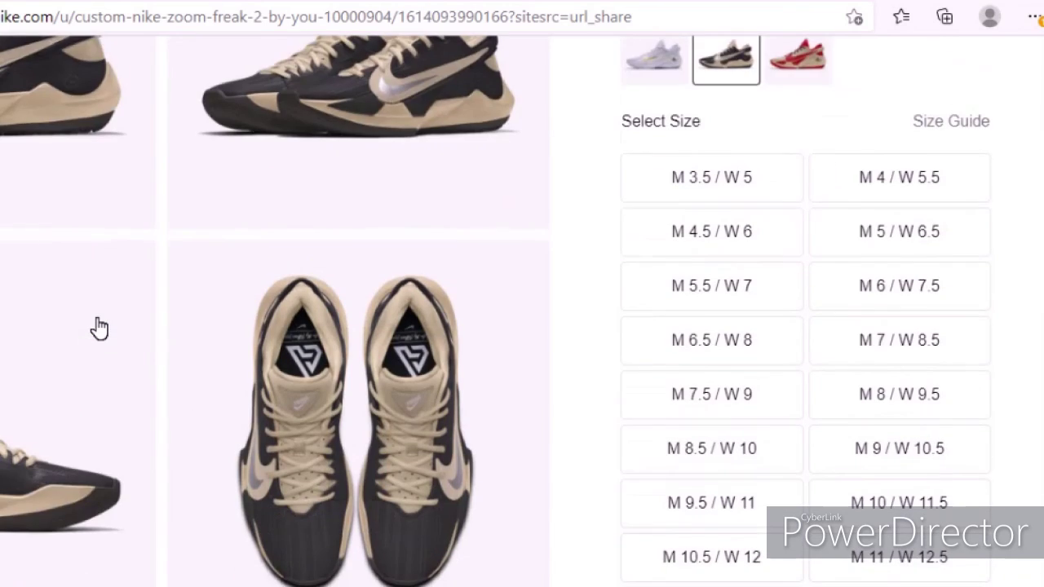
scroll(98, 326, "up", 3)
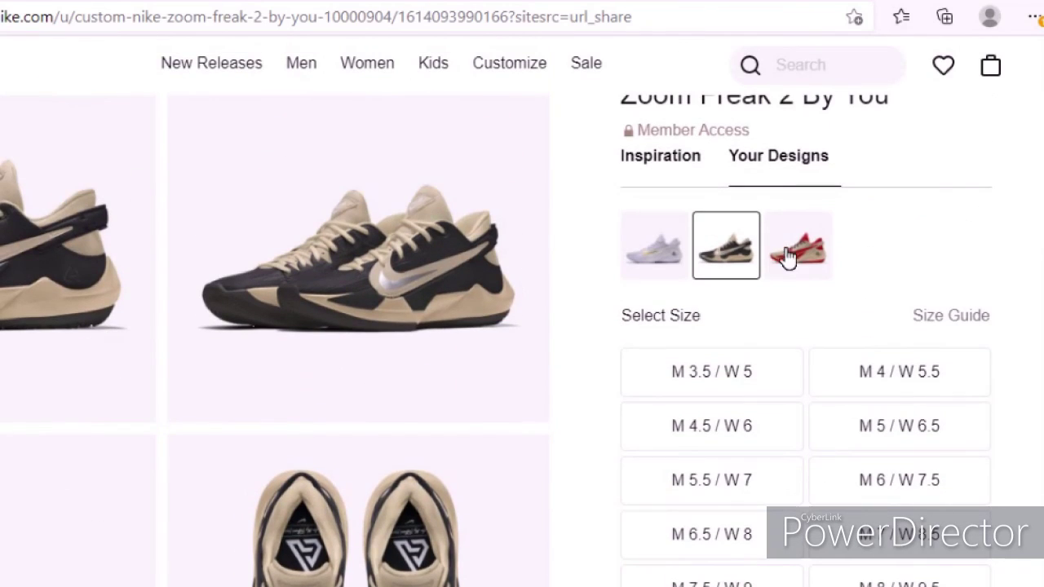
left_click(795, 256)
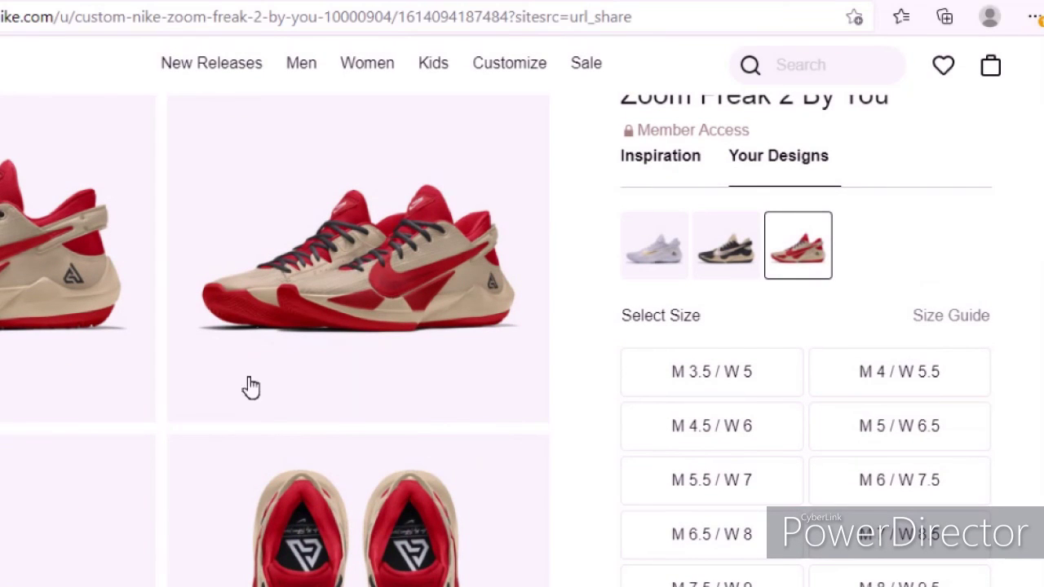
Switch back to the black and Flat Opal design and dismiss the popup.
scroll(298, 324, "down", 3)
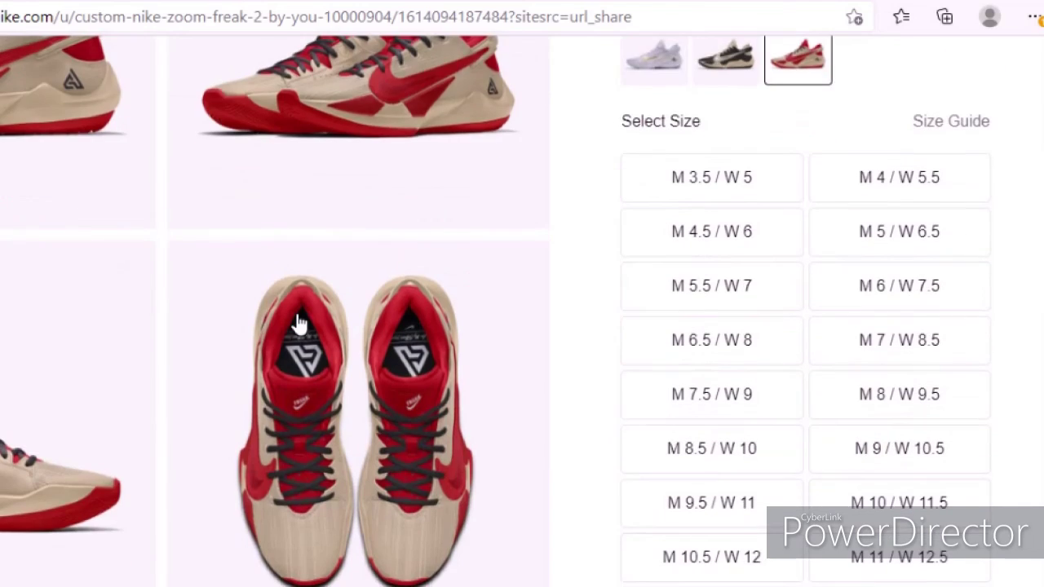
scroll(298, 321, "down", 3)
scroll(299, 322, "up", 4)
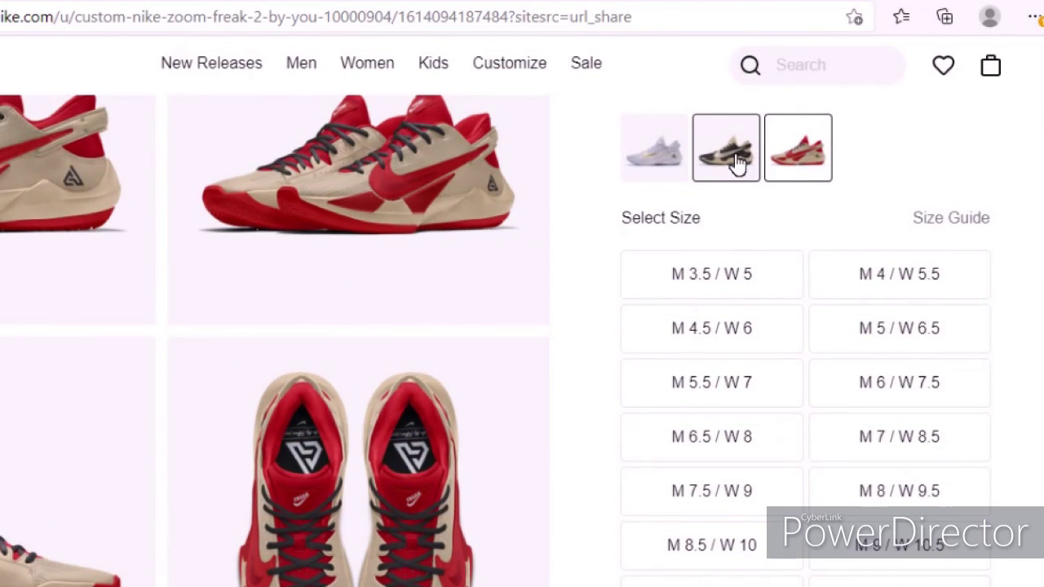
left_click(730, 162)
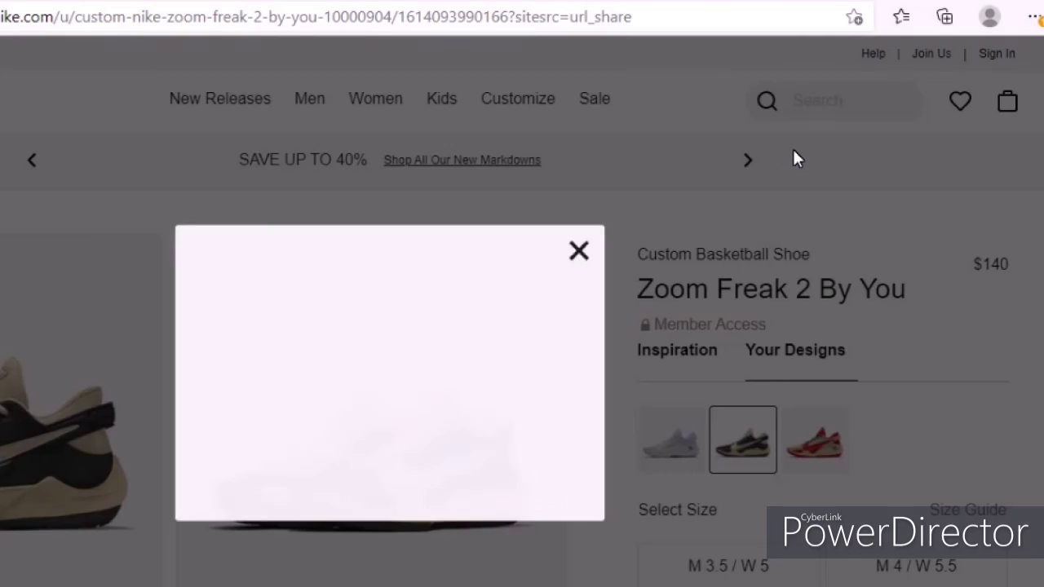
left_click(793, 152)
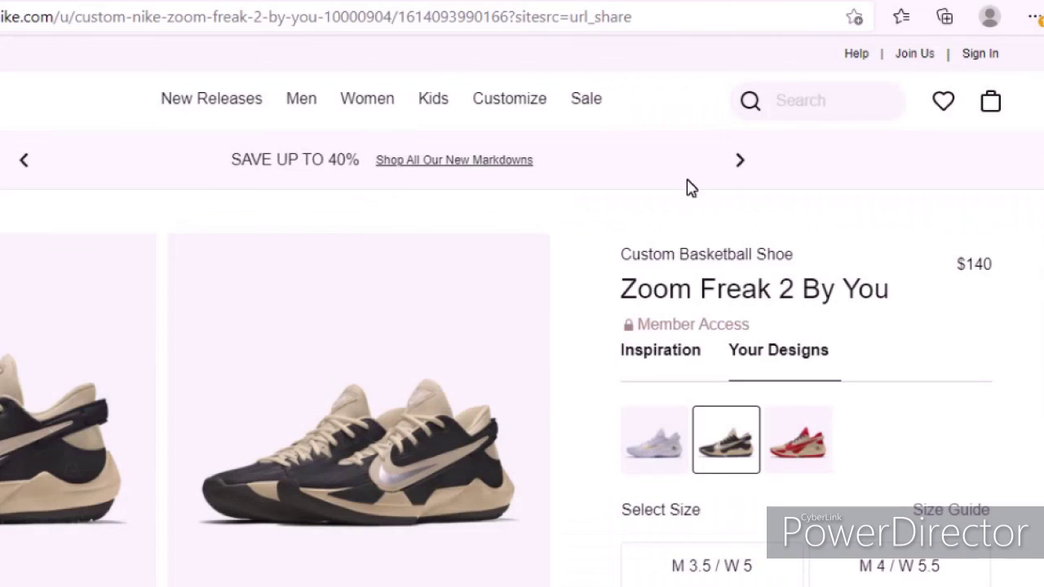
scroll(730, 205, "down", 4)
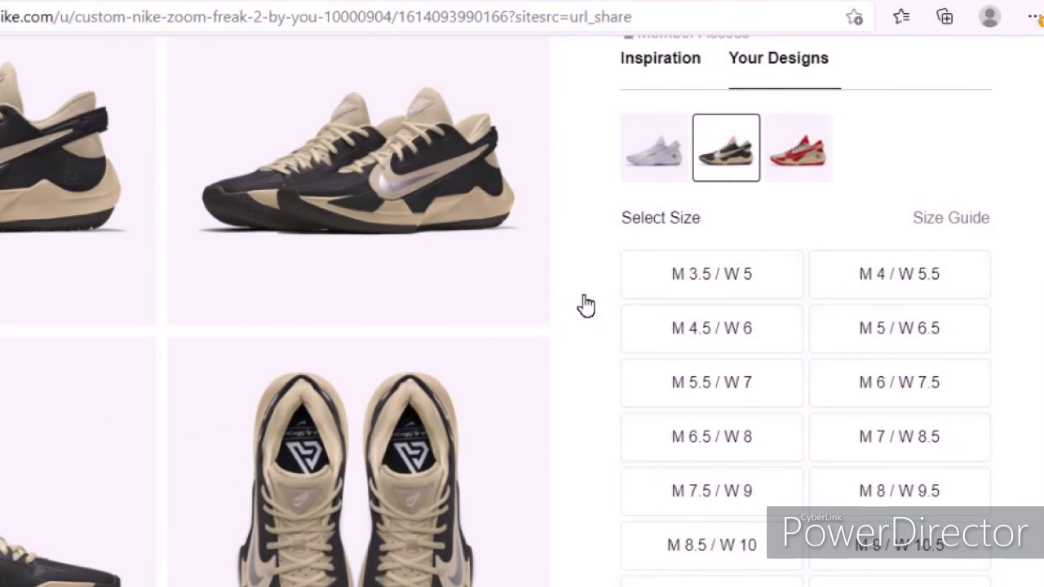
scroll(585, 304, "up", 4)
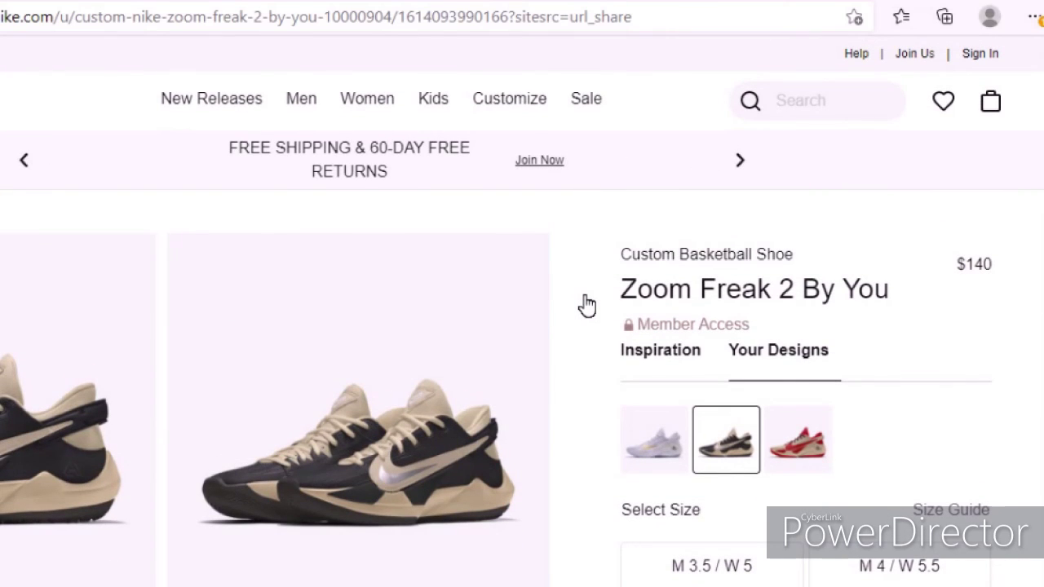